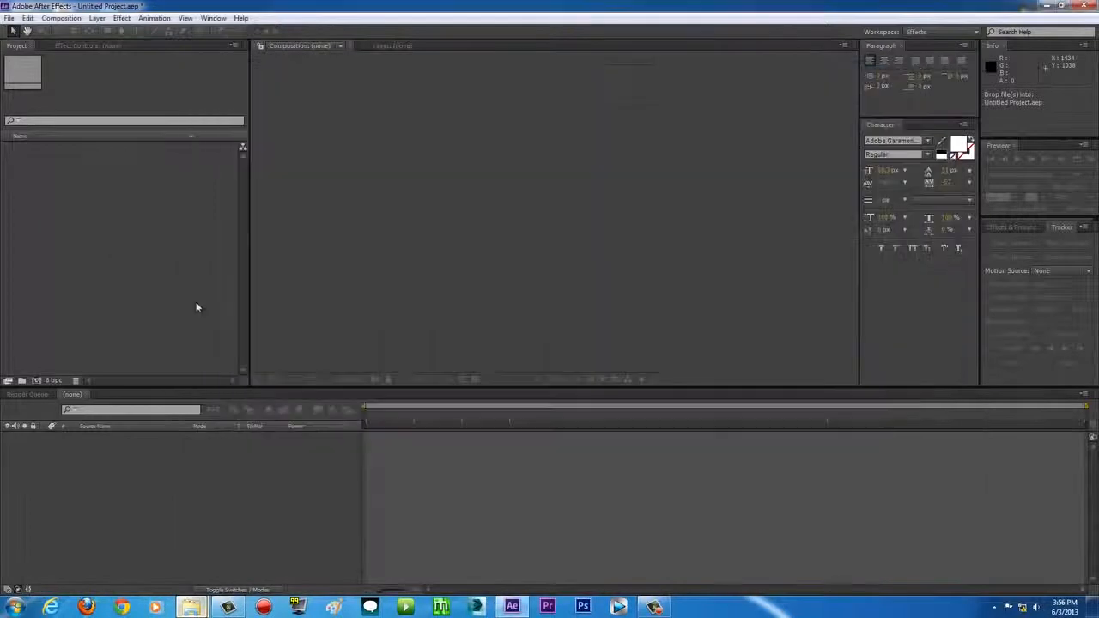
left_click(8, 18)
mouse_move(69, 166)
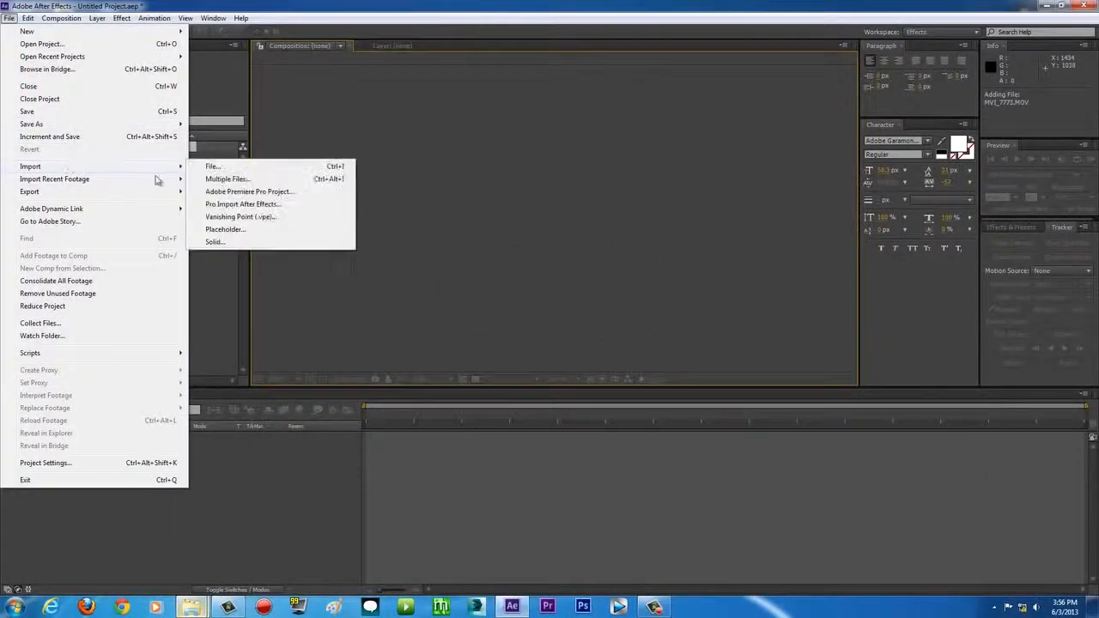
left_click(223, 285)
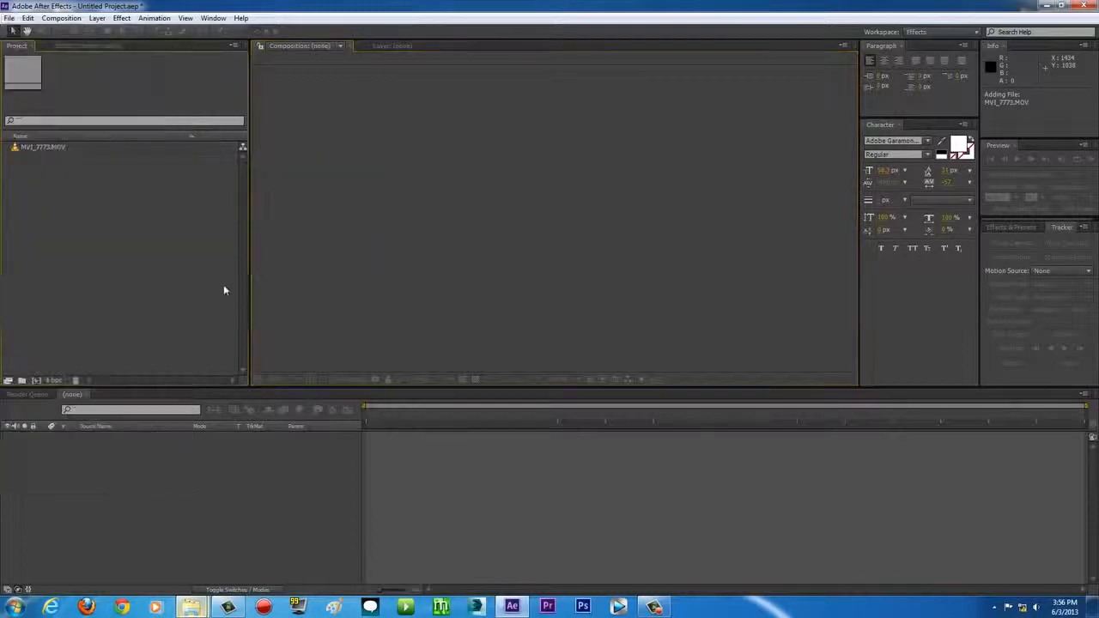
double_click(96, 243)
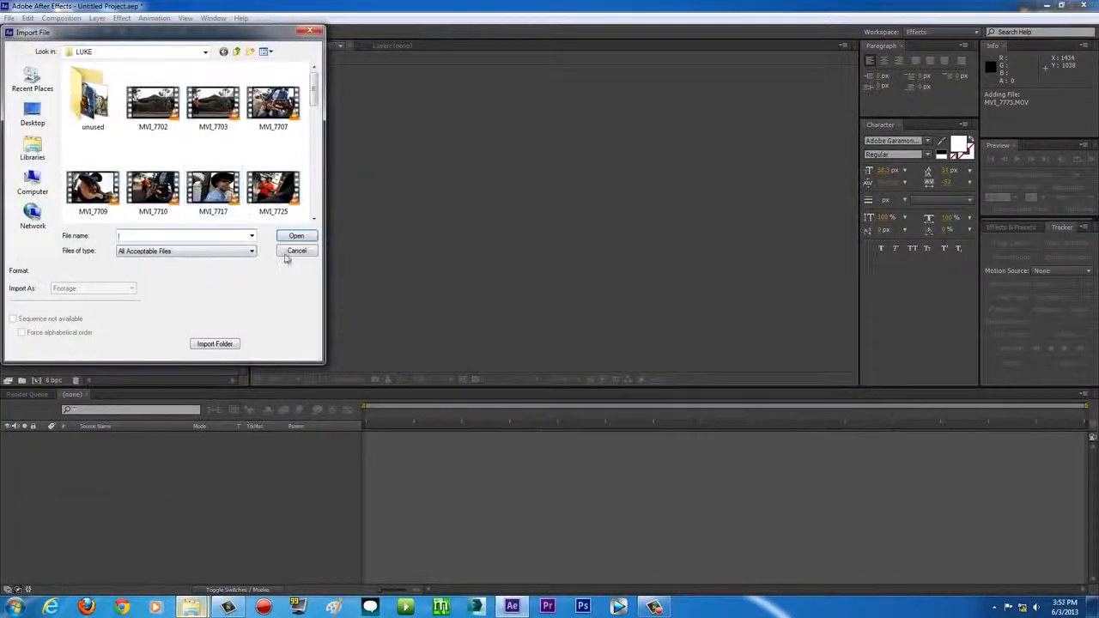
left_click(288, 250)
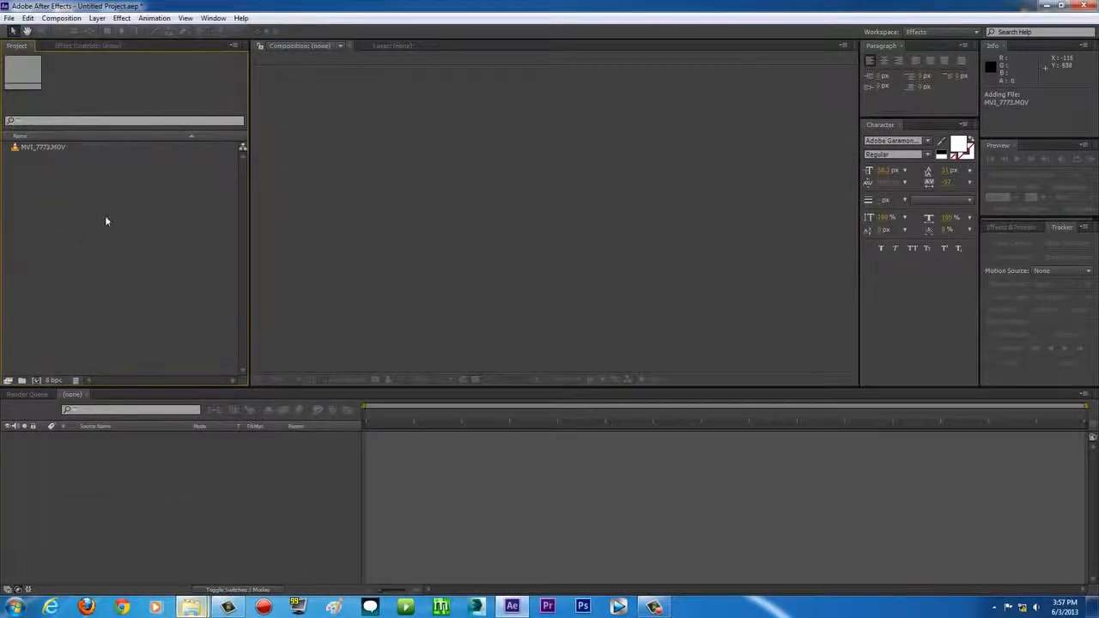
Step: Create a new composition from the MVI_7773.MOV footage and run a RAM preview of it
left_click_drag(43, 147, 36, 381)
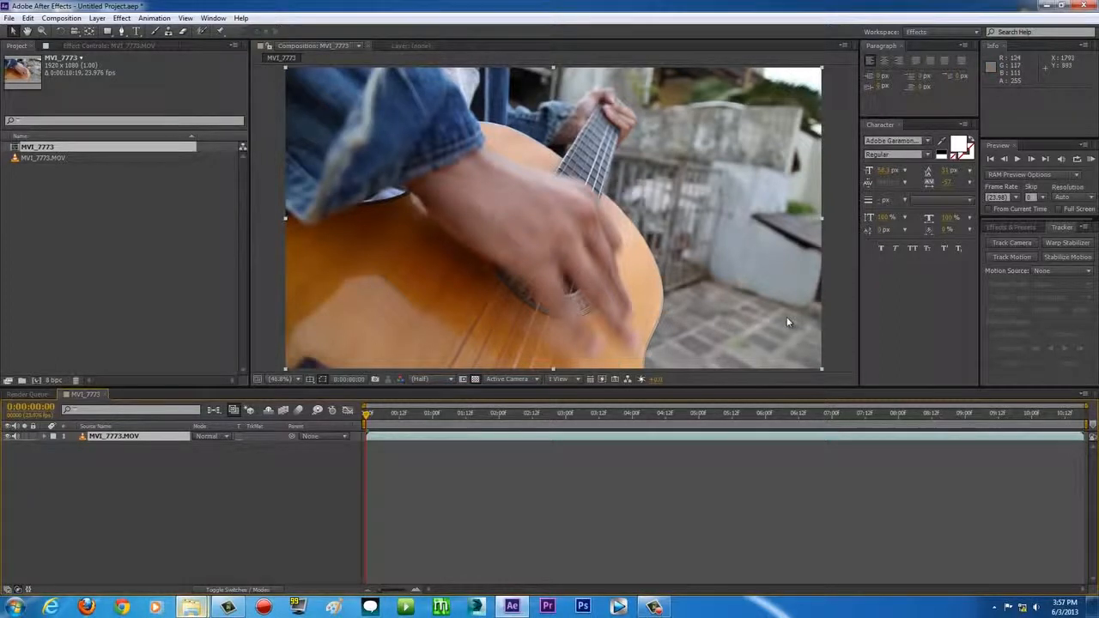
left_click(1091, 162)
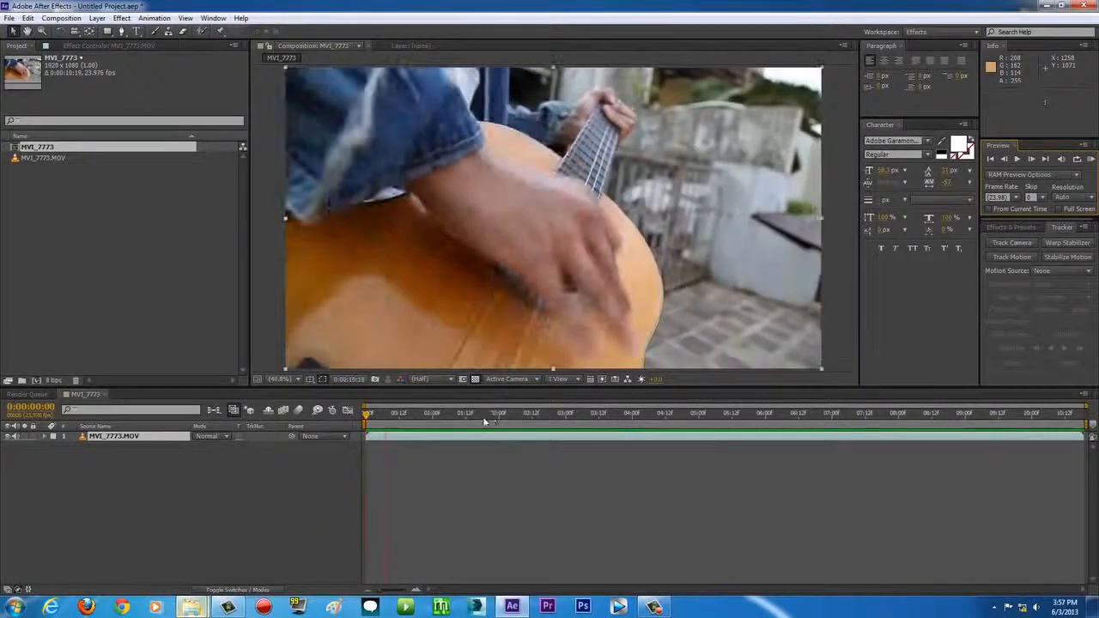
Step: Scrub through the MVI_7773 footage and set the work area's start at 0:00:04:17
left_click(455, 415)
left_click_drag(457, 417, 622, 418)
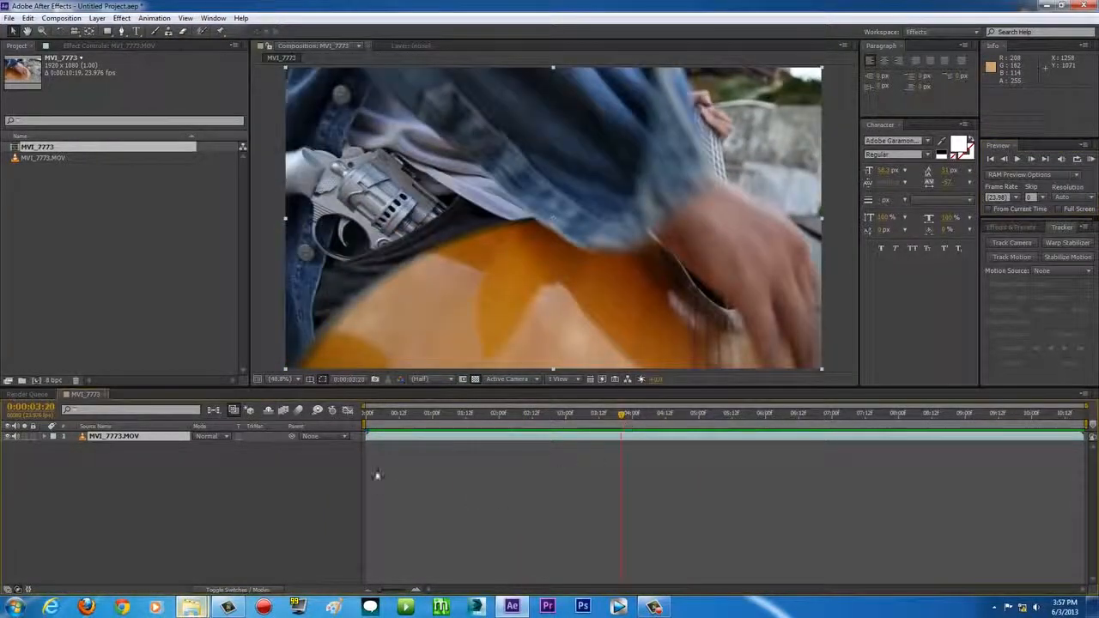
left_click_drag(371, 418, 680, 426)
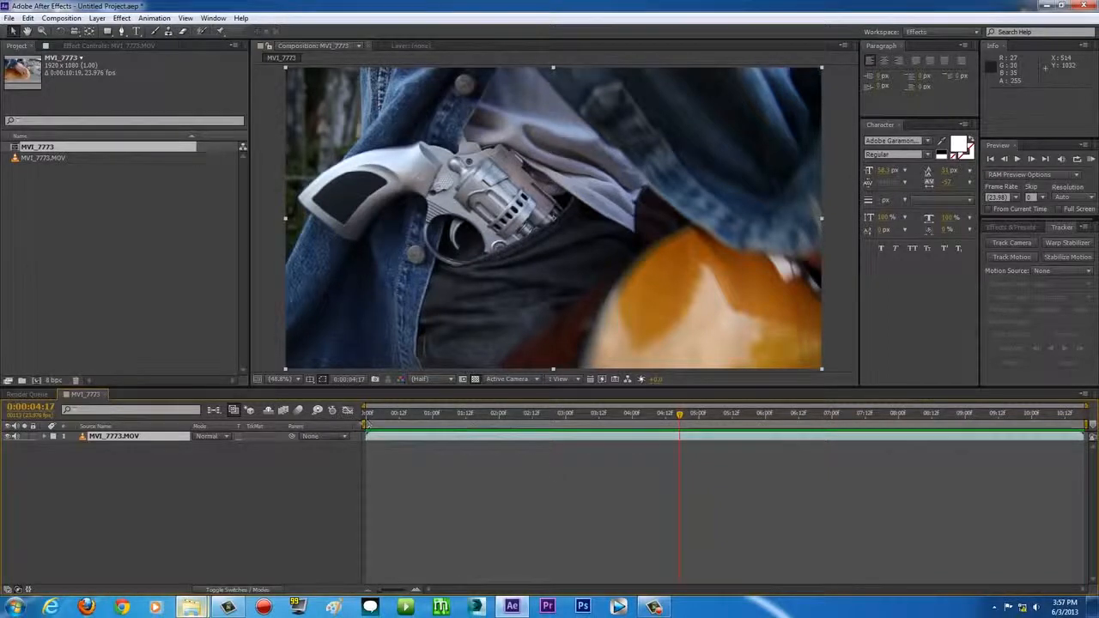
left_click_drag(368, 429, 419, 423)
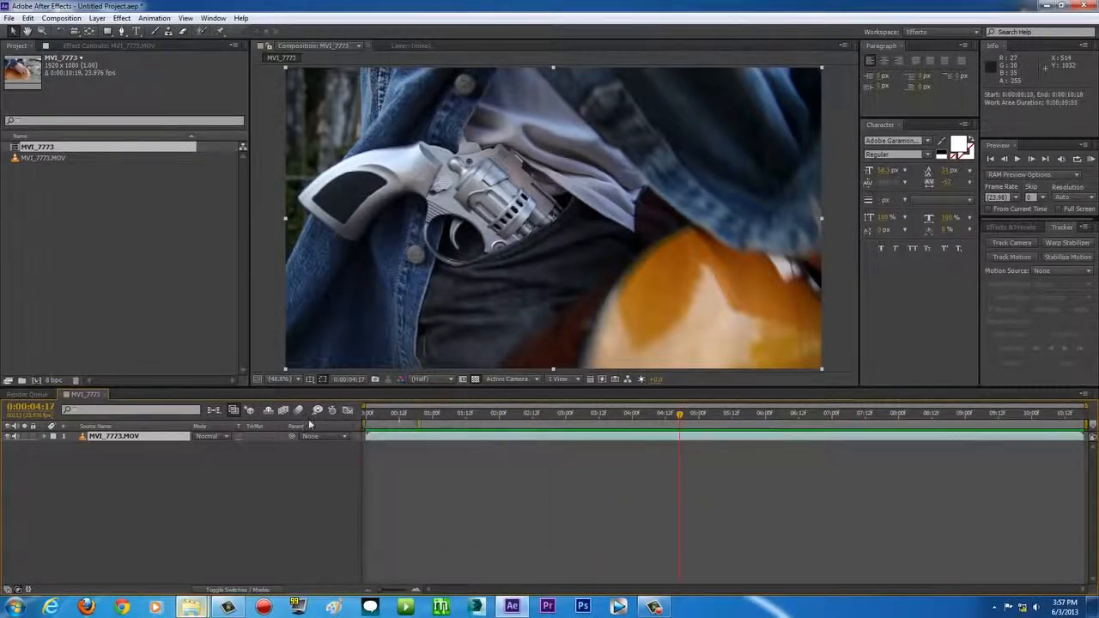
left_click_drag(681, 418, 680, 419)
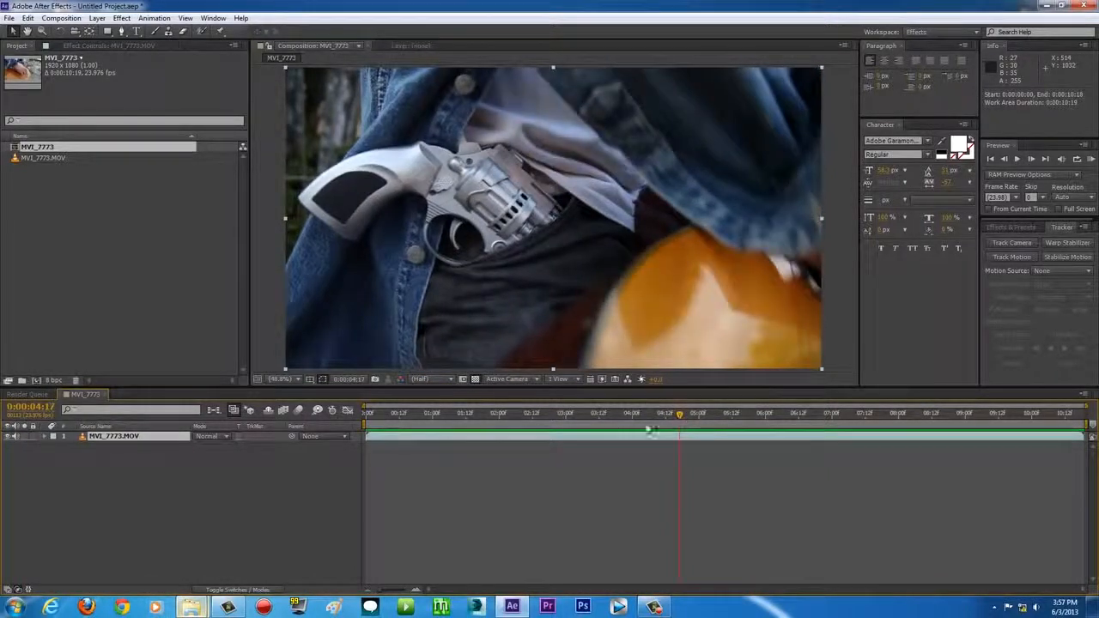
key("b")
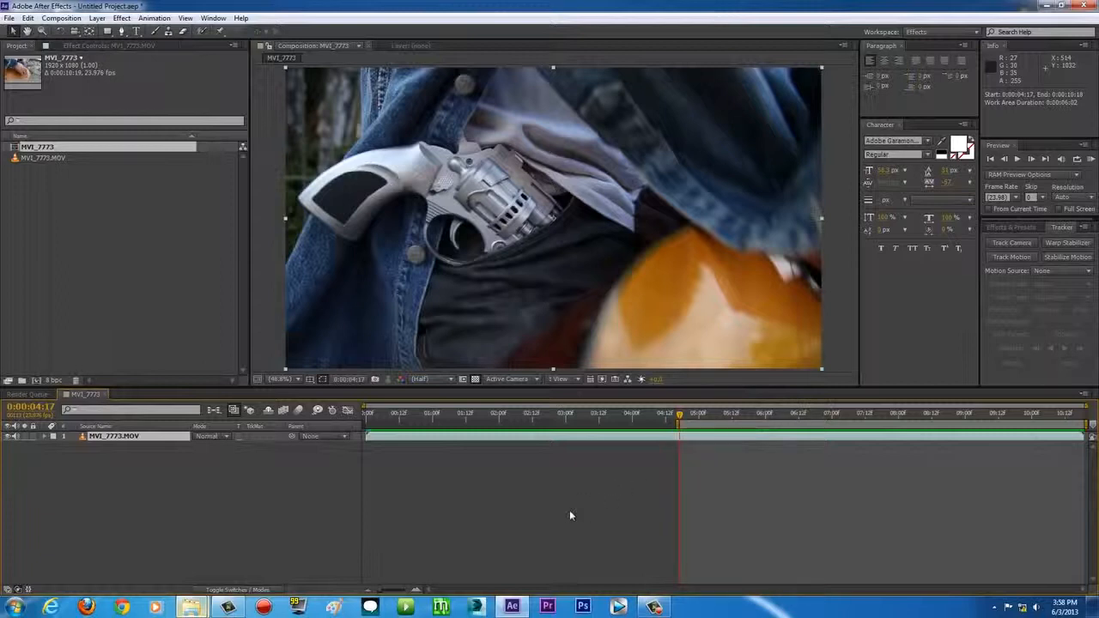
key("n")
key("space")
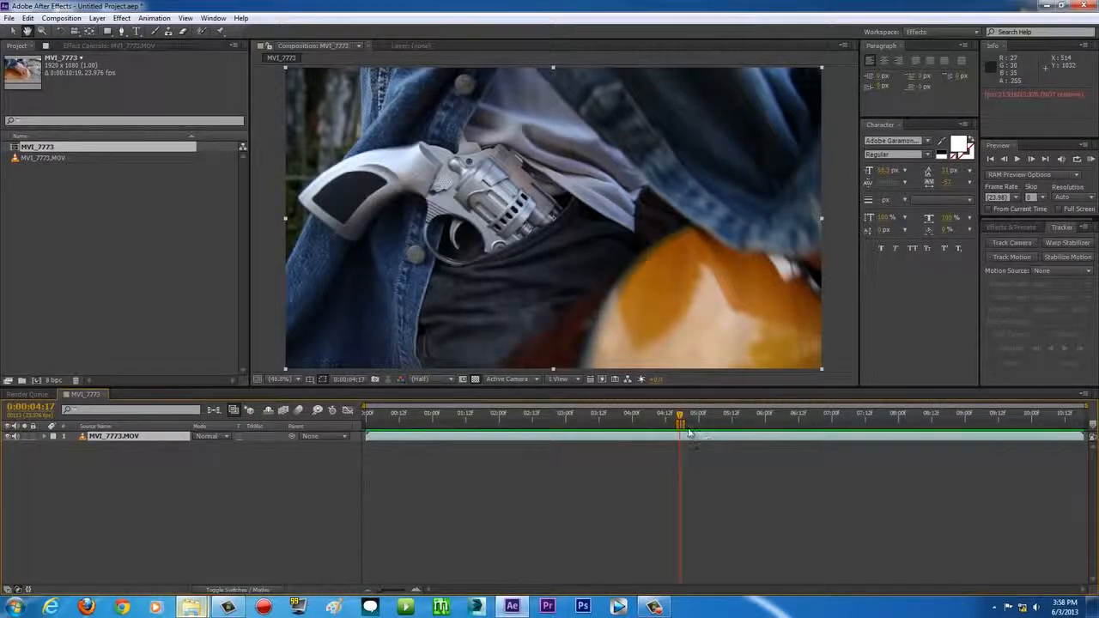
left_click_drag(684, 425, 1089, 426)
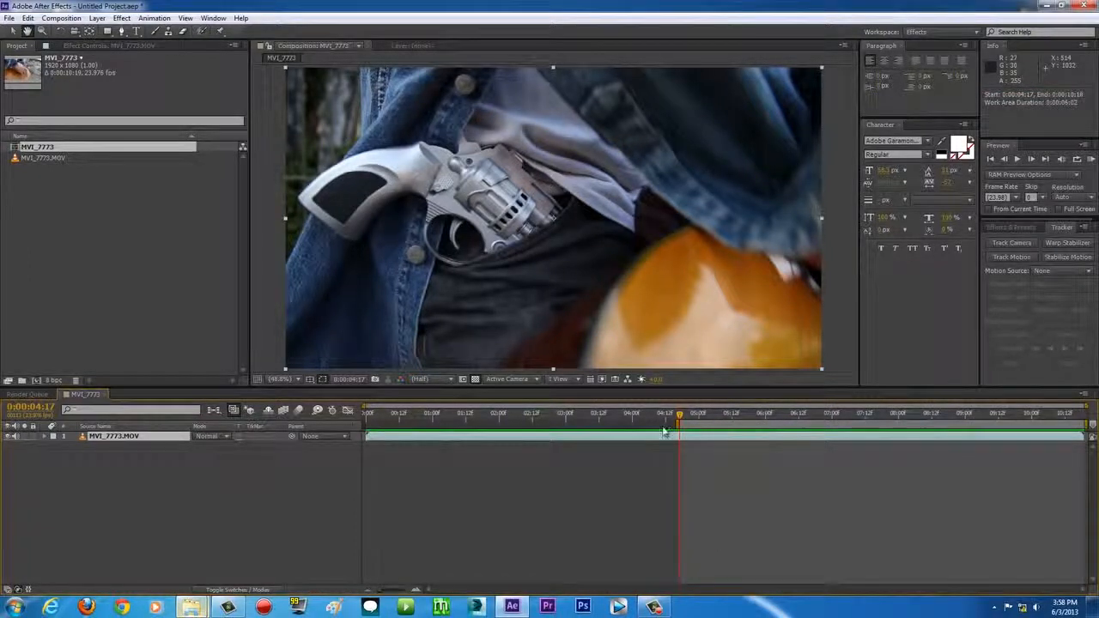
left_click_drag(679, 425, 421, 428)
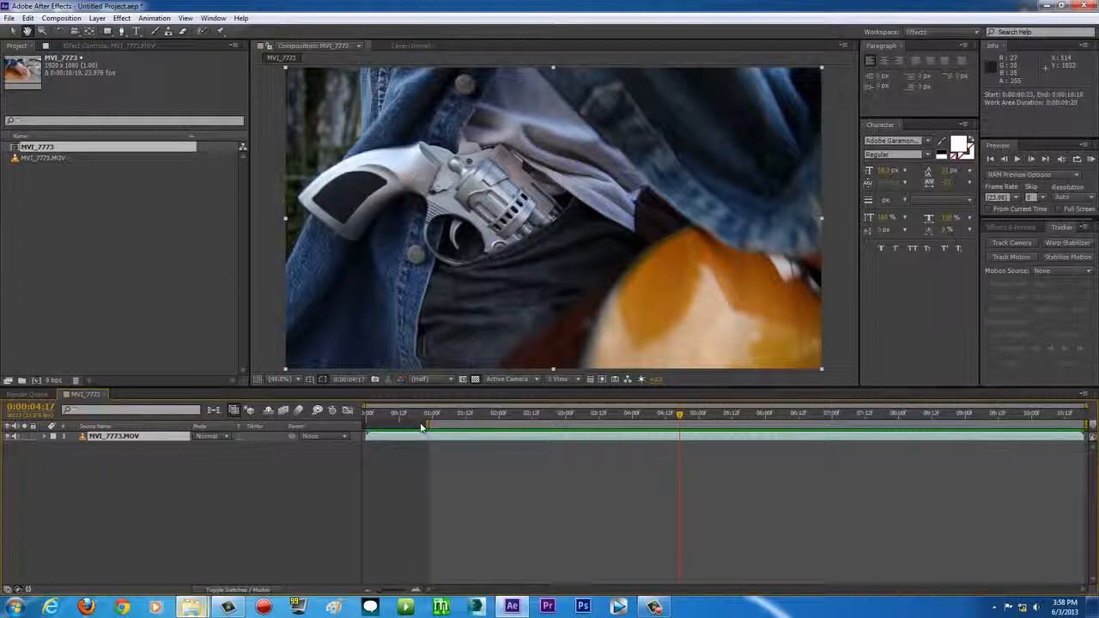
key("b")
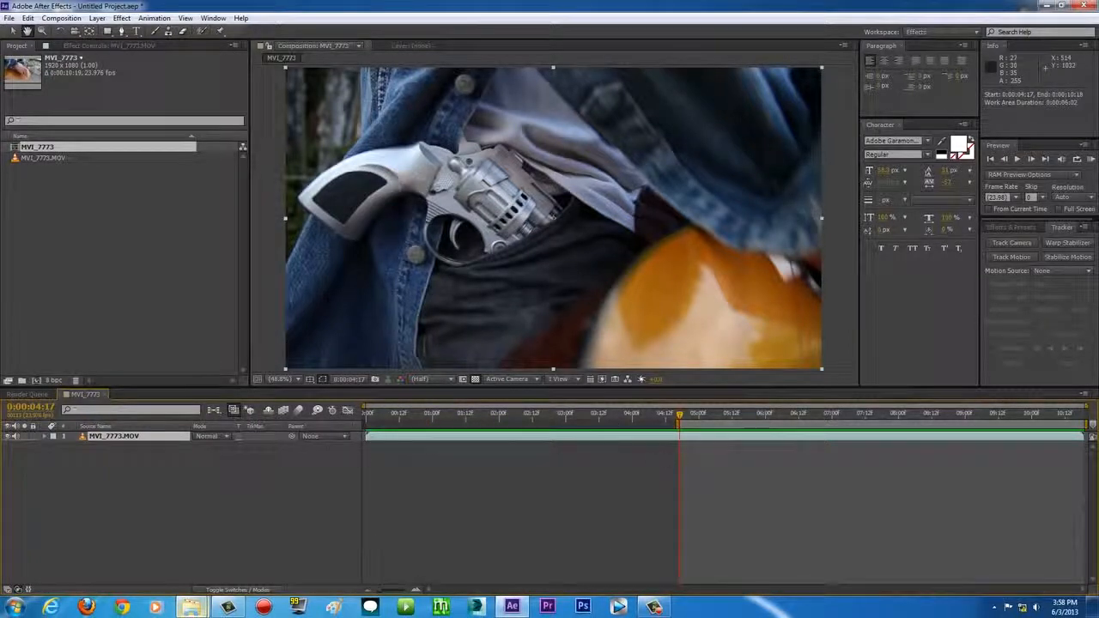
Step: Trim the MVI_7773 composition to its work area and return the current time to the first frame
right_click(738, 426)
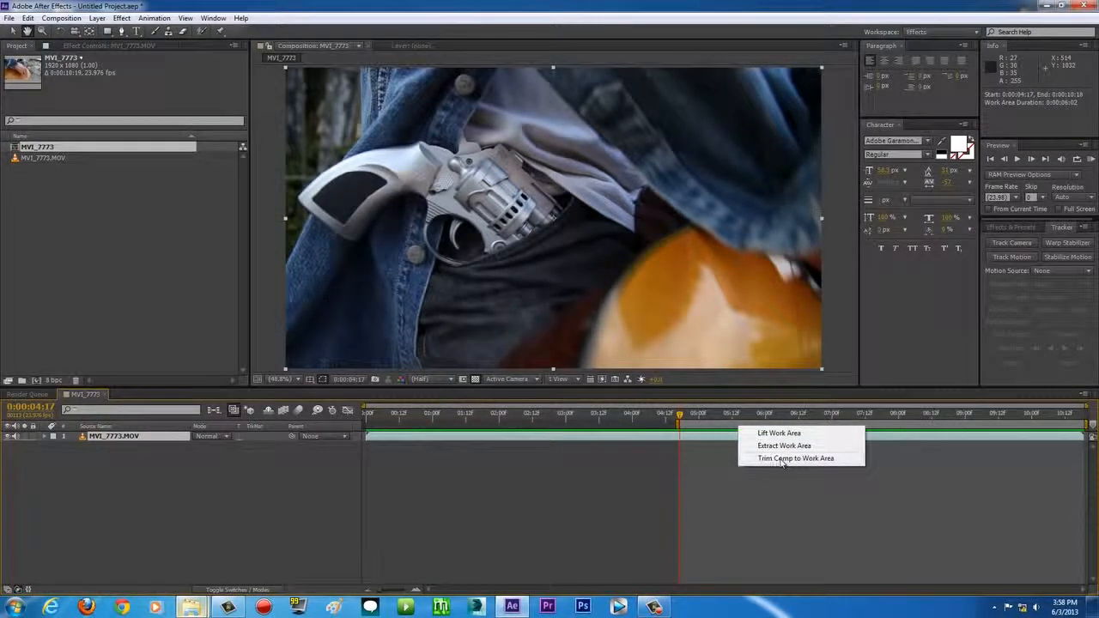
left_click(782, 458)
key("space")
left_click_drag(915, 421, 347, 414)
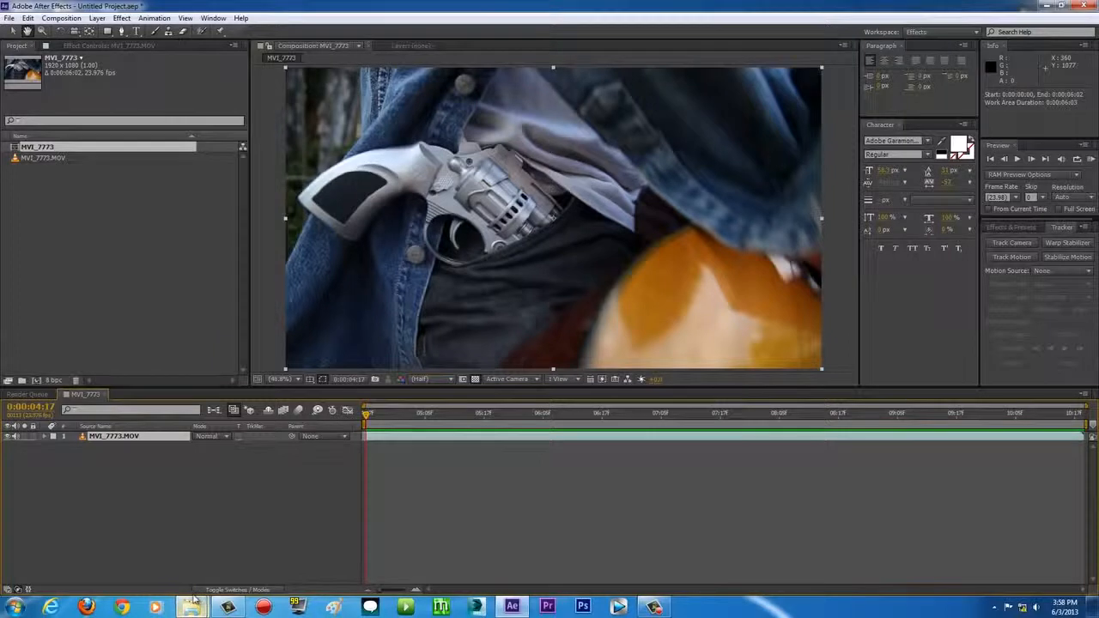
Step: Switch to the ACTION ESSENTIALS 2 folder in Windows Explorer and play Car_Bomb and Explosion_01 from 08. Explosions
mouse_move(190, 605)
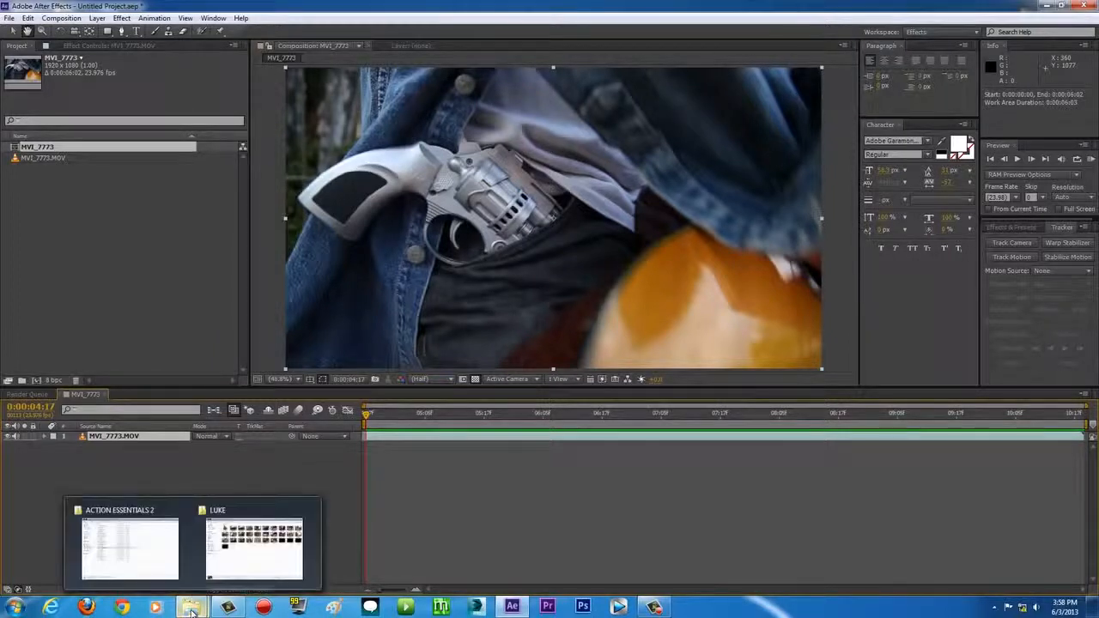
left_click(145, 550)
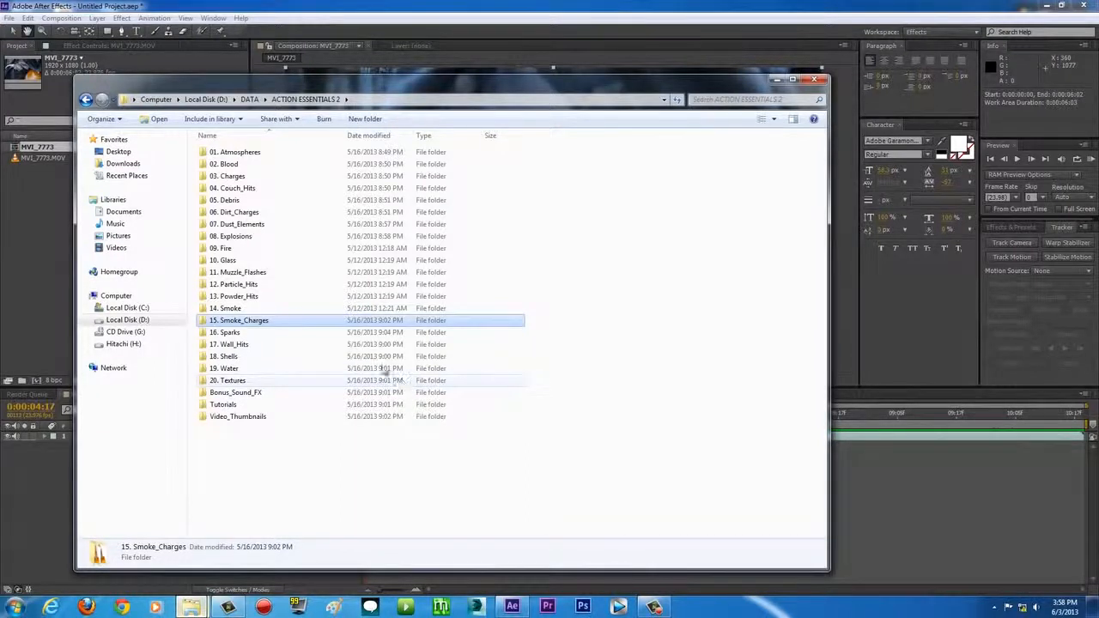
double_click(242, 237)
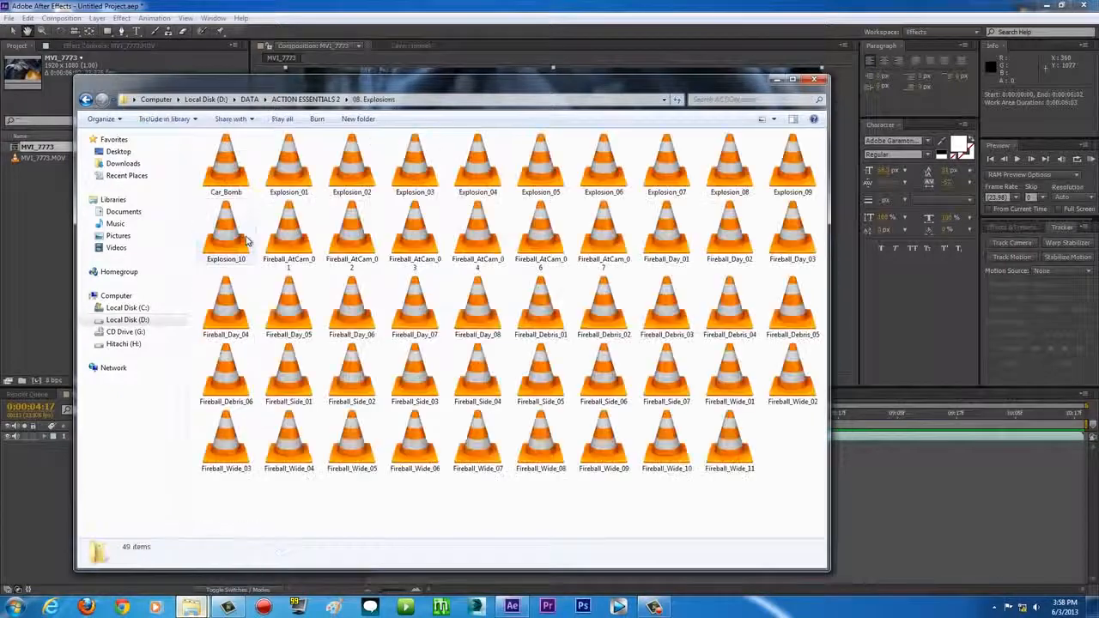
double_click(225, 167)
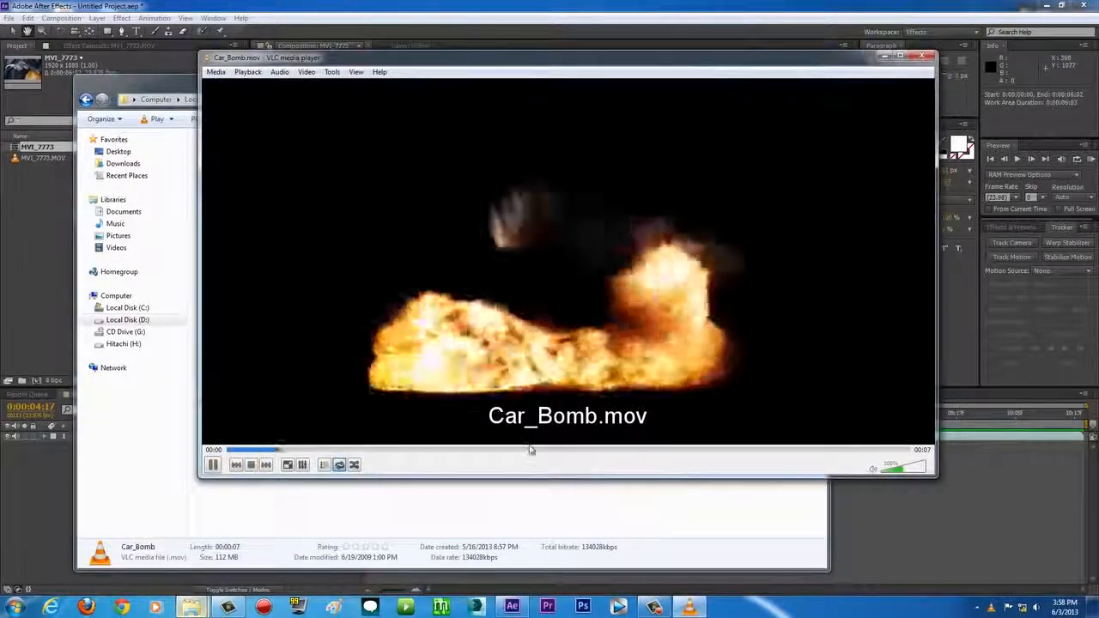
left_click(919, 58)
double_click(287, 163)
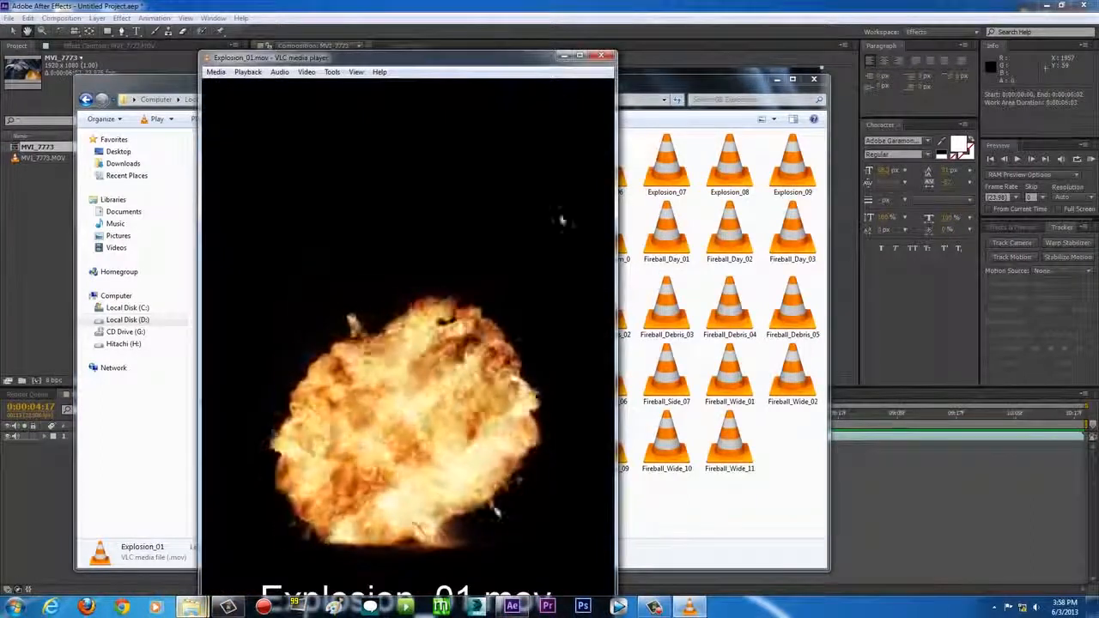
left_click(601, 56)
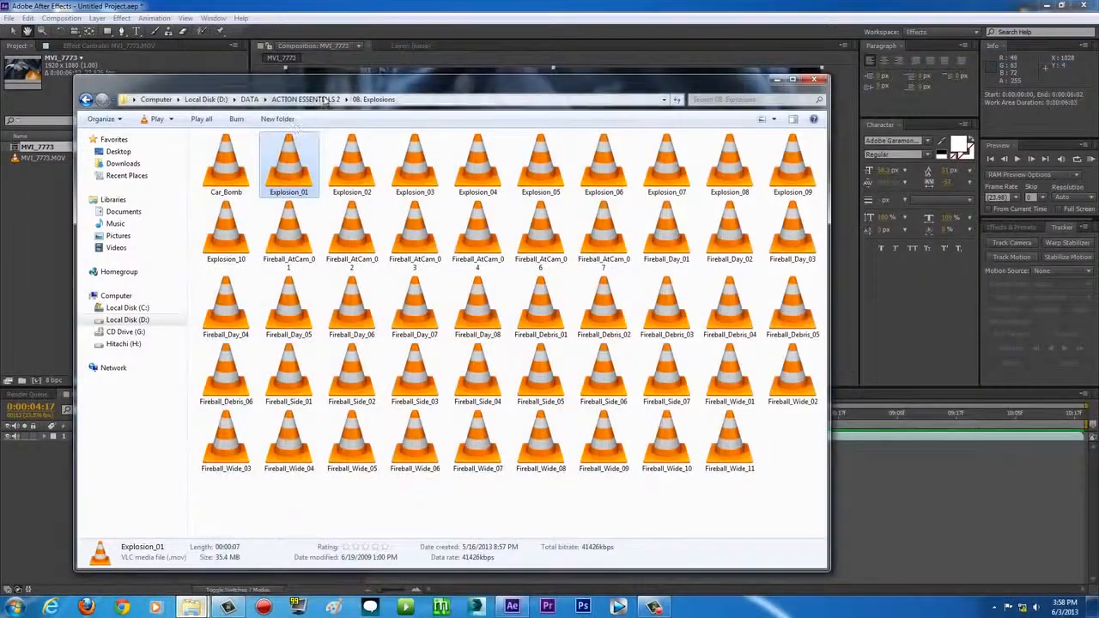
Step: Preview Smoke_Charge_09 from the 15. Smoke_Charges folder and import it into the After Effects project
left_click(305, 99)
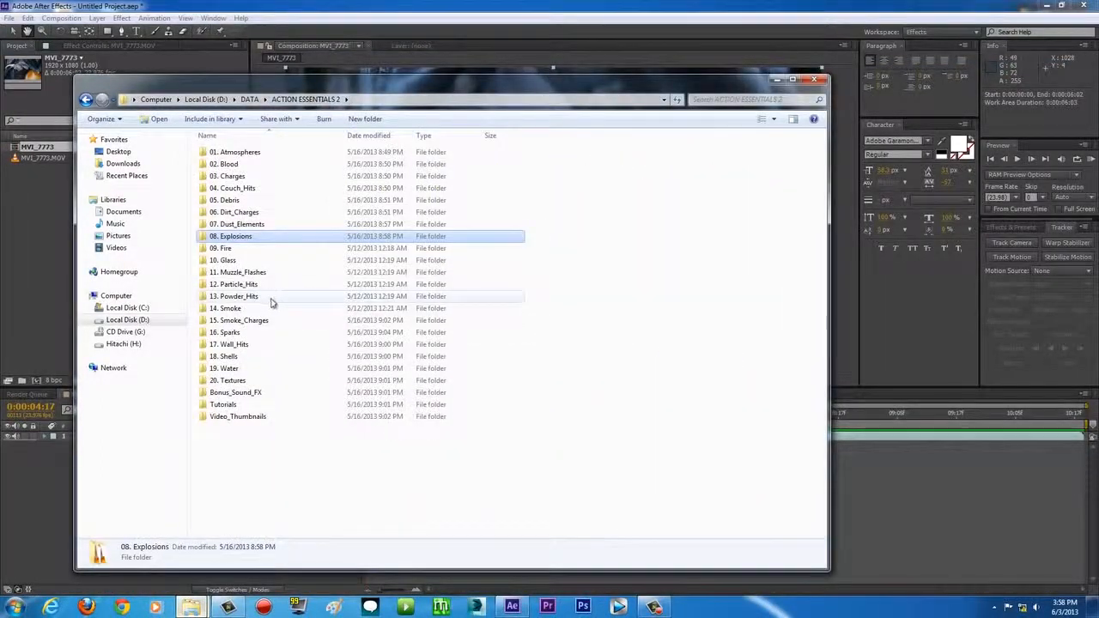
double_click(258, 321)
double_click(744, 162)
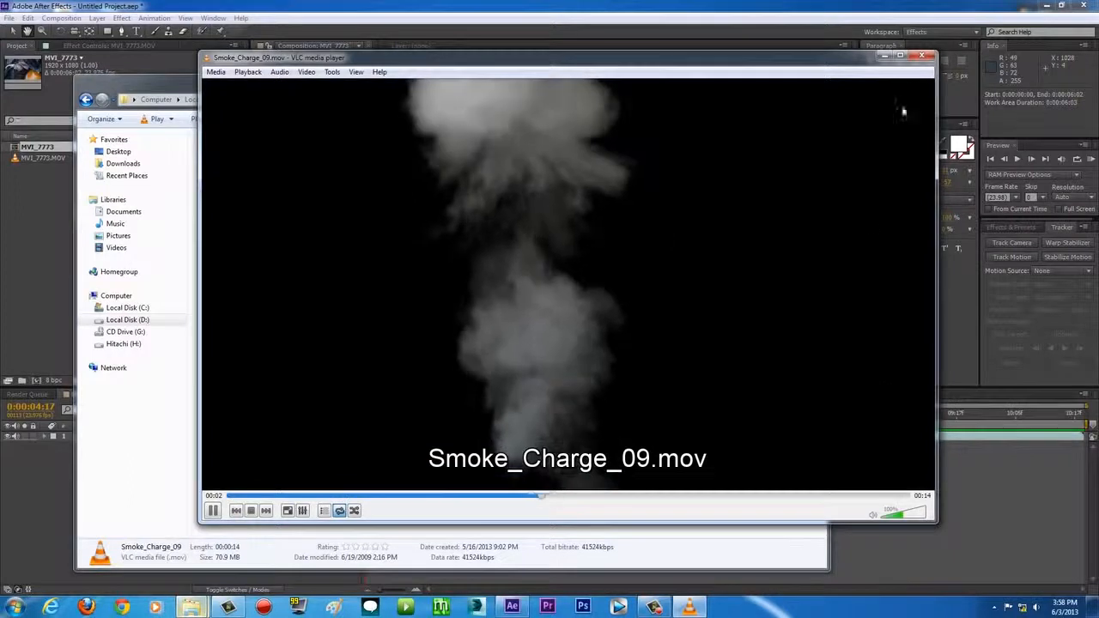
left_click(921, 56)
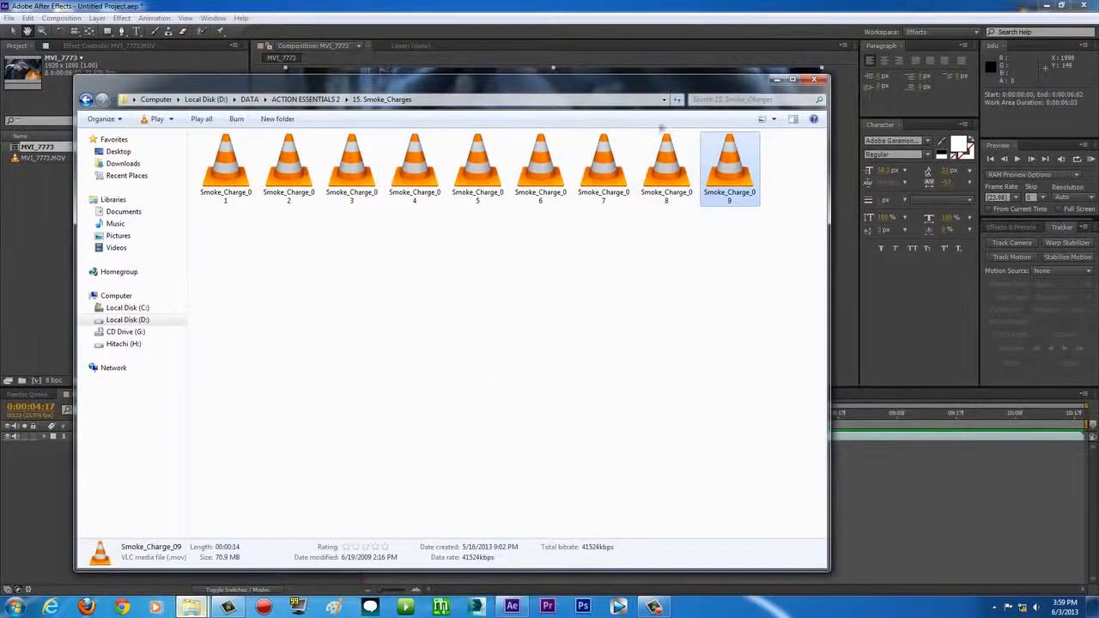
left_click_drag(667, 84, 735, 89)
left_click_drag(794, 185, 60, 240)
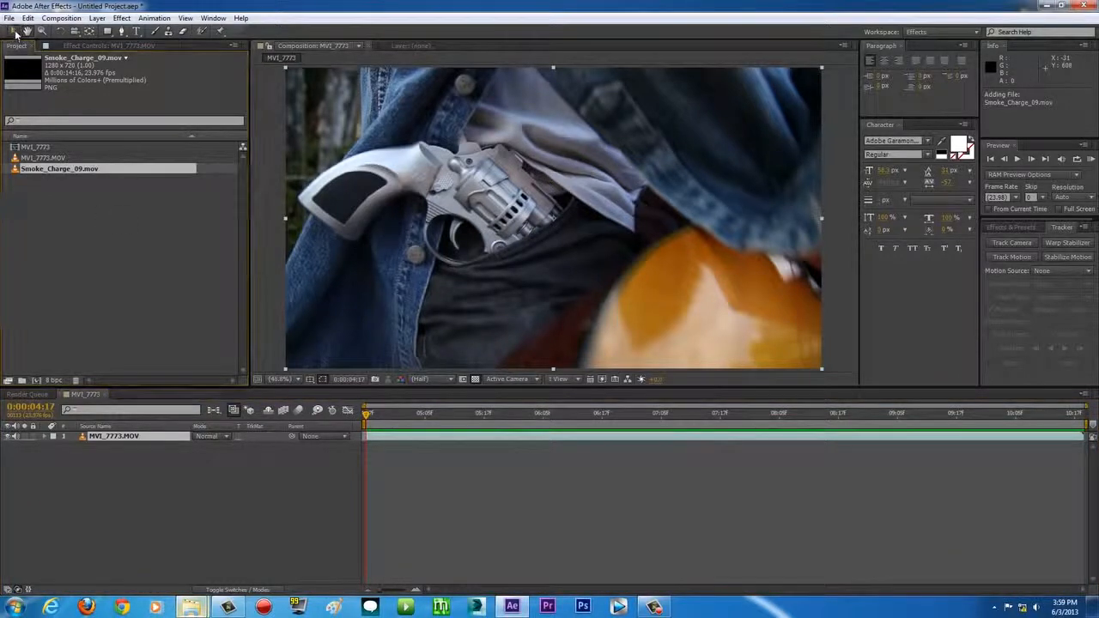
Step: Try Smoke_Charge_09.mov as a layer above the footage, positioned over the revolver at about 1015, 397, and play the result
left_click_drag(49, 173, 553, 220)
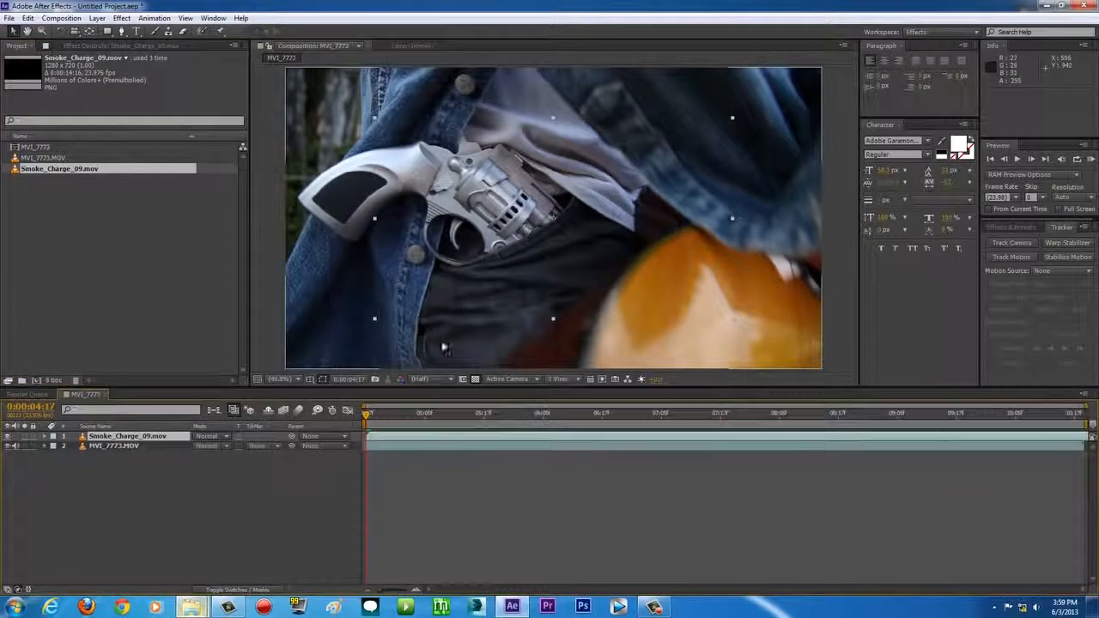
left_click_drag(377, 418, 871, 410)
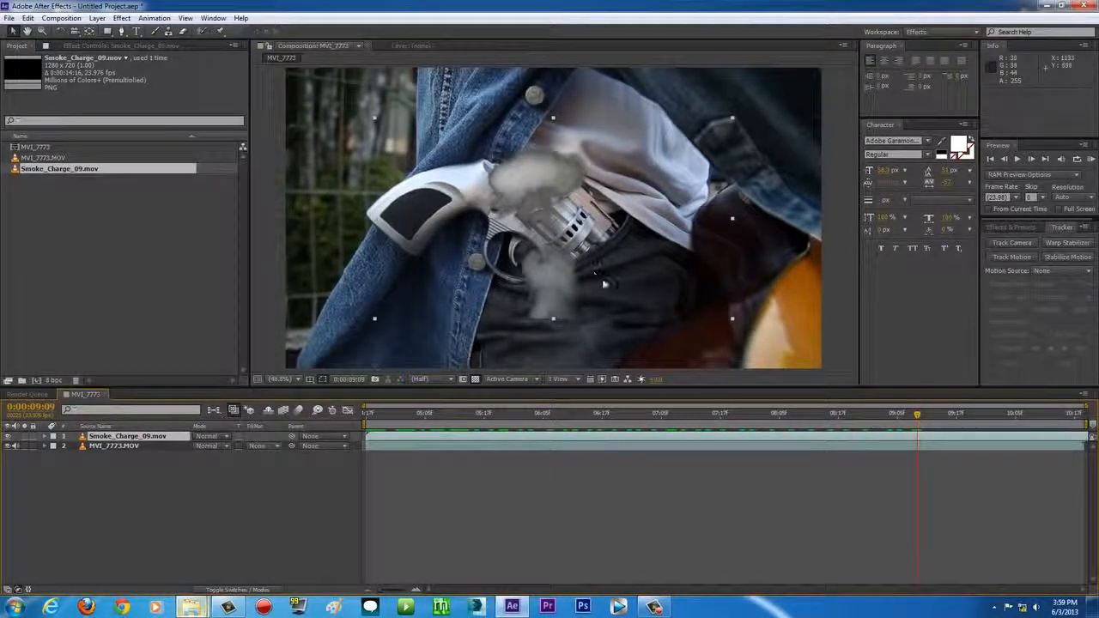
left_click_drag(612, 281, 628, 241)
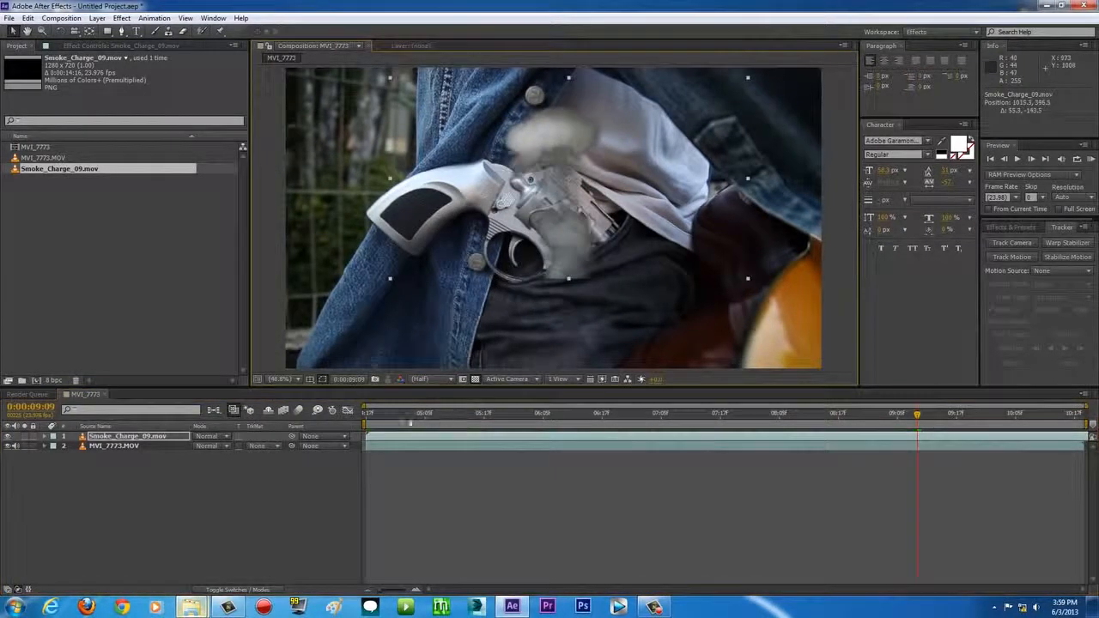
left_click_drag(378, 420, 367, 420)
key("space")
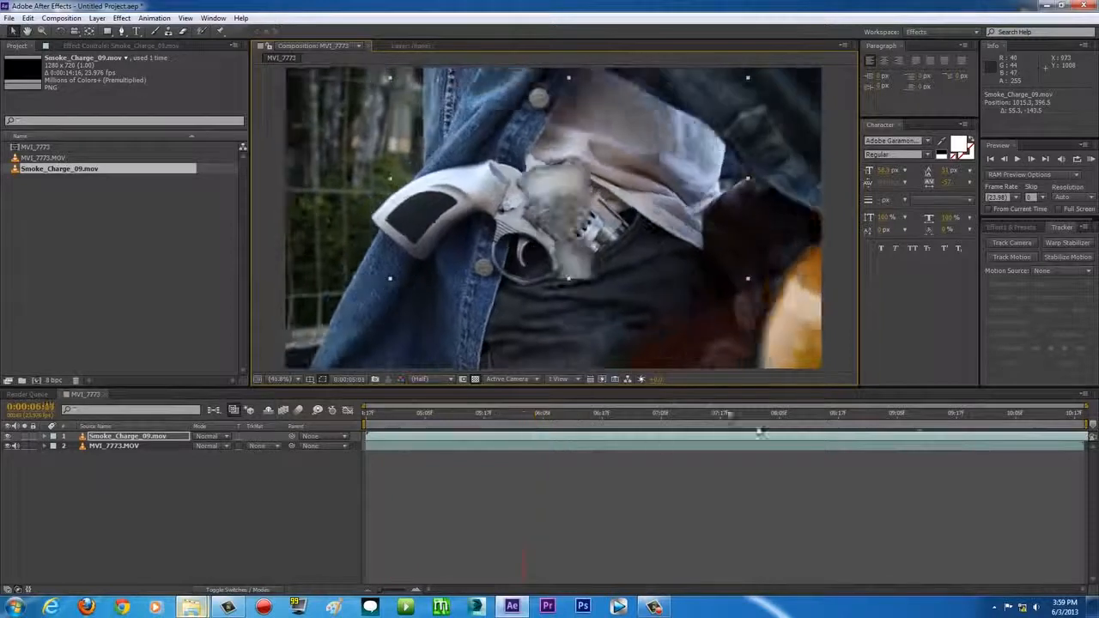
key("space")
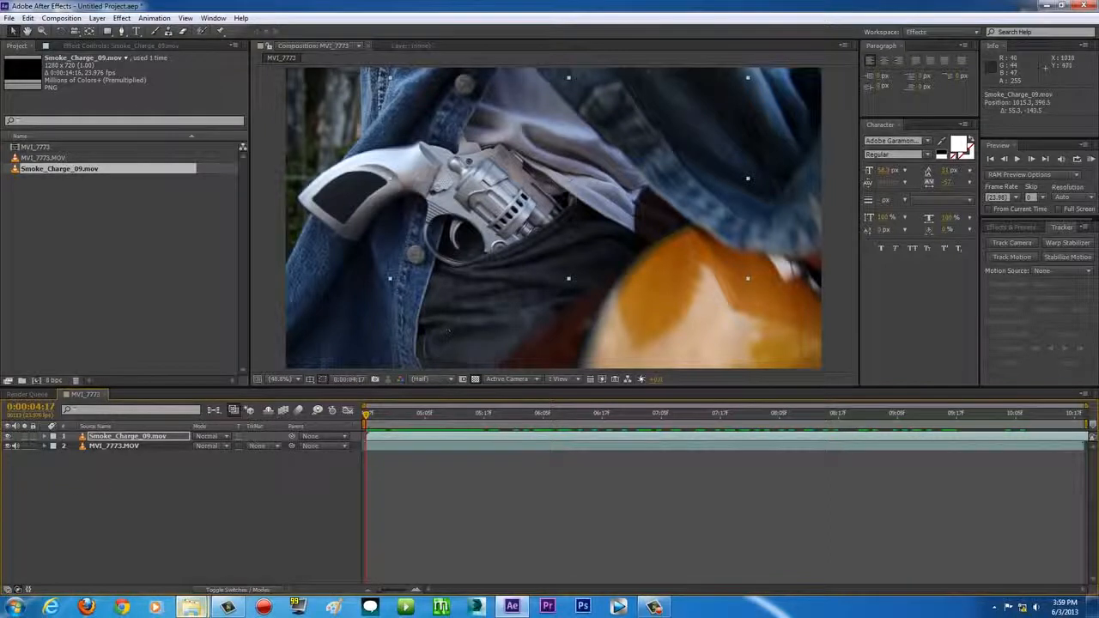
Step: Move the smoke layer to about 853, 487, and delete it from the composition
left_click_drag(570, 195, 524, 220)
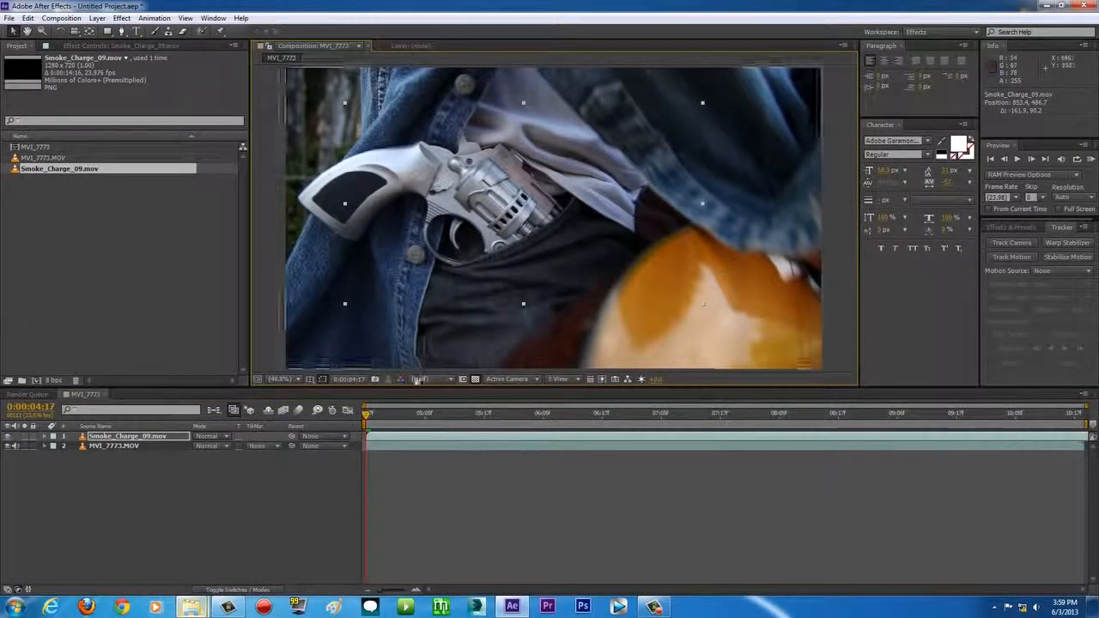
left_click(133, 439)
key("Delete")
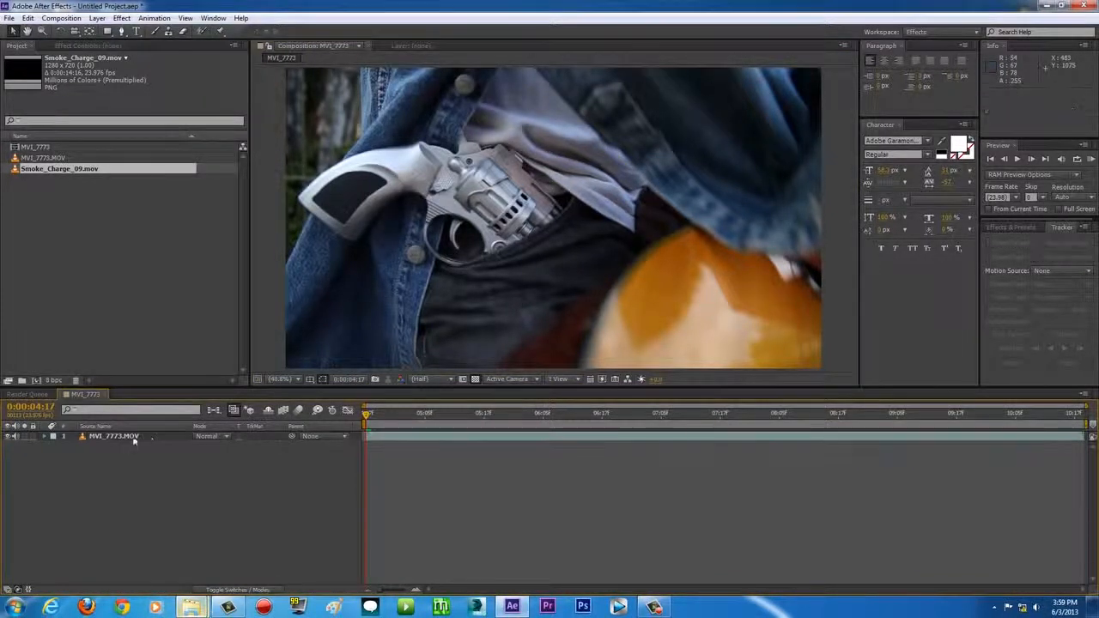
Step: Scrub the trimmed clip to 0:00:07:23 and run a RAM preview of the camera movement
left_click_drag(378, 416, 749, 420)
left_click(1090, 160)
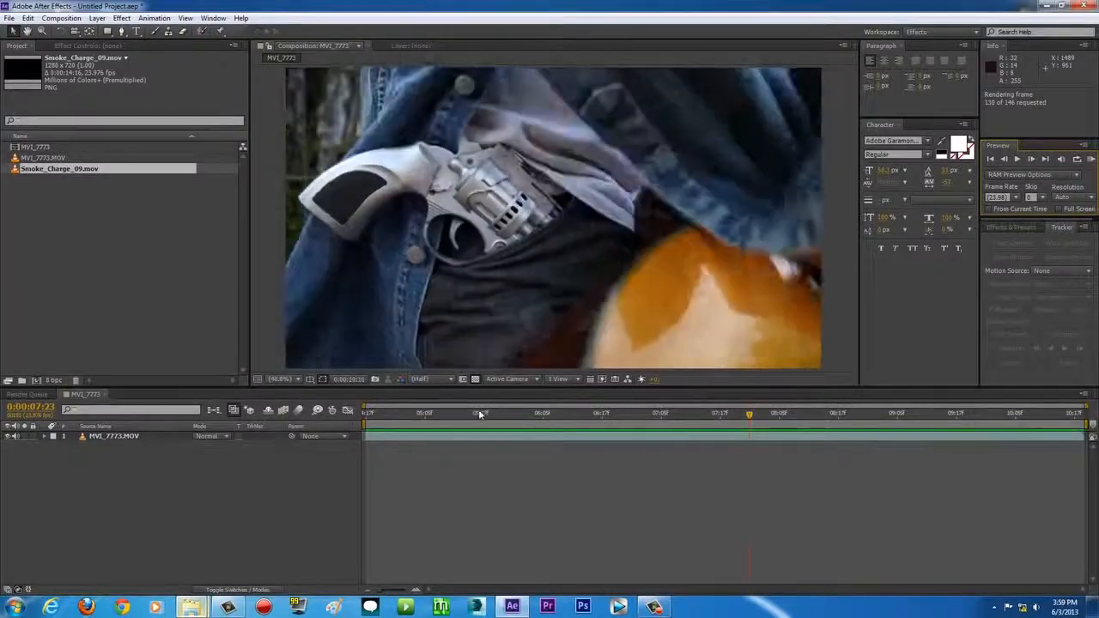
Step: Stop the preview, return the current time to 0:00:04:17, and bring up the Tracker controls
left_click(325, 447)
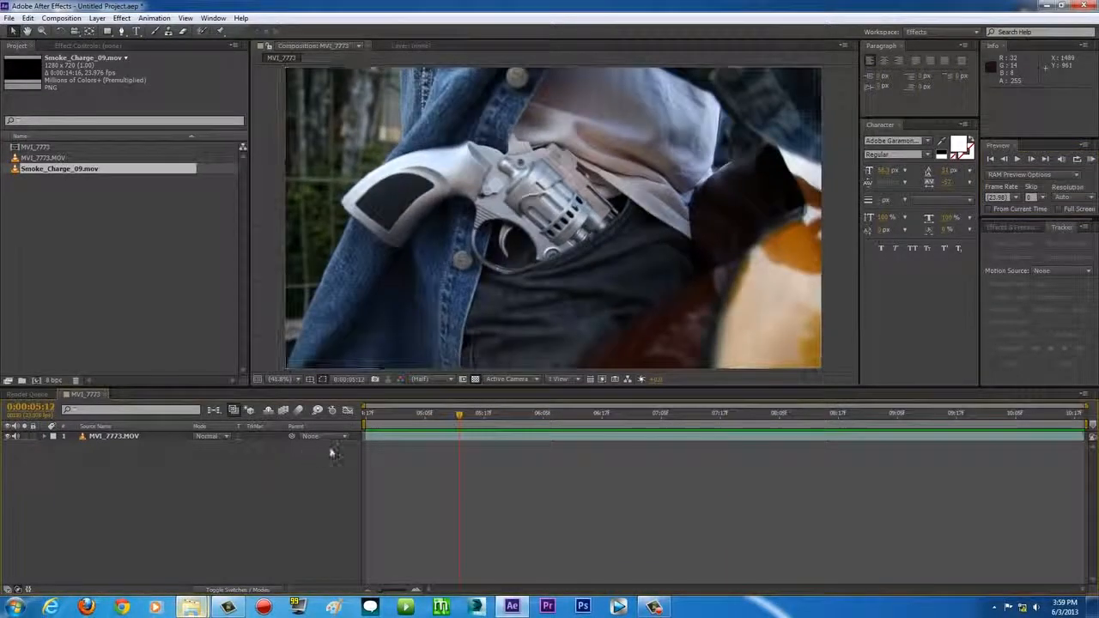
left_click_drag(461, 417, 358, 419)
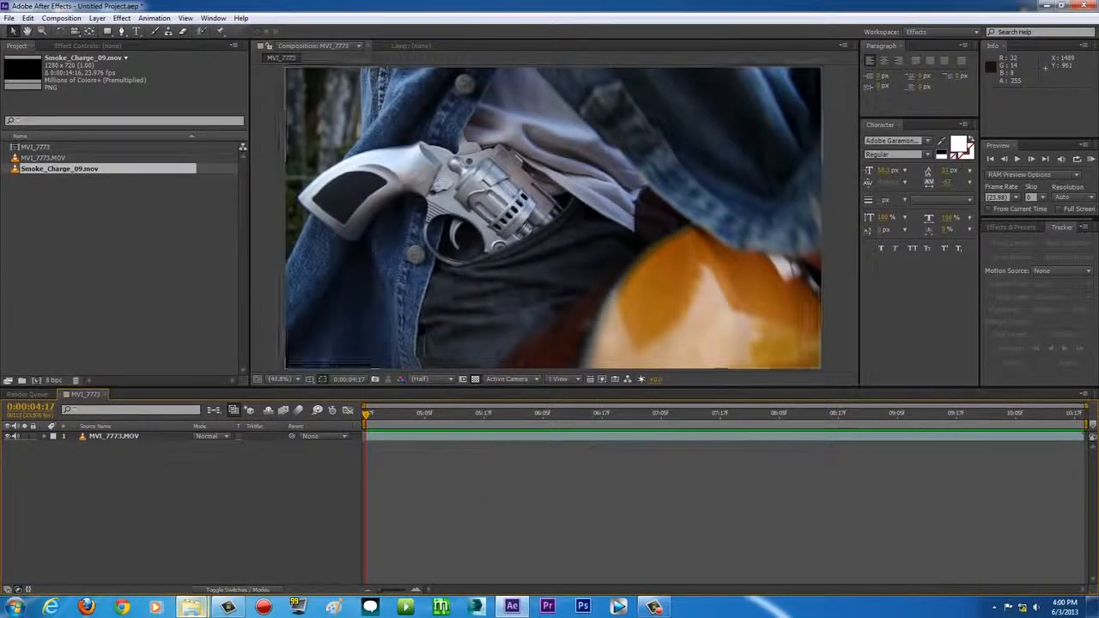
left_click(1060, 228)
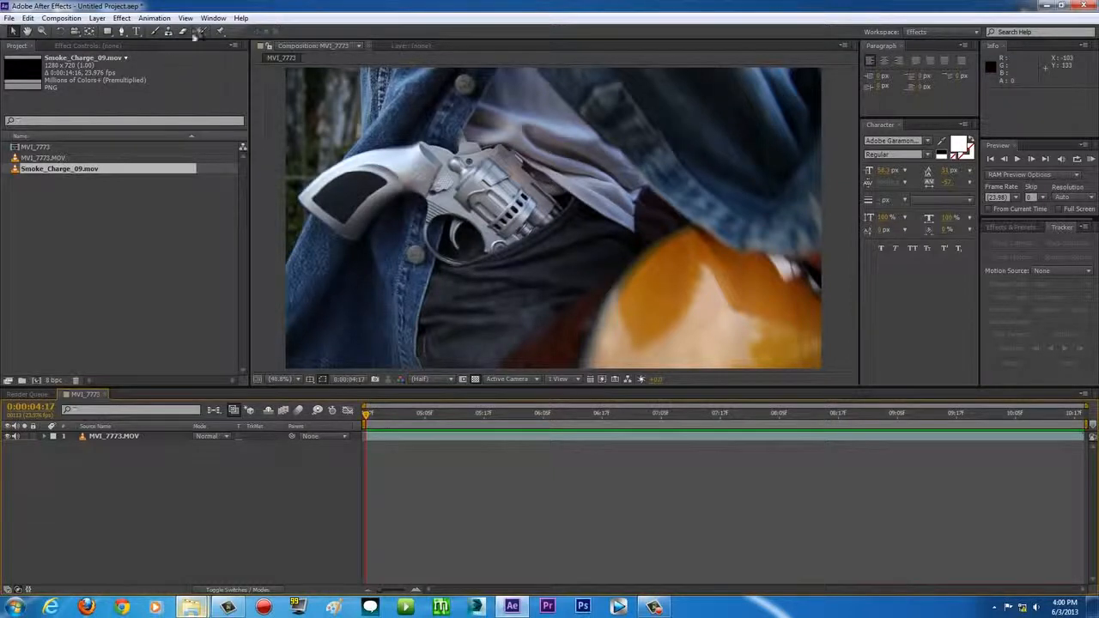
left_click(213, 18)
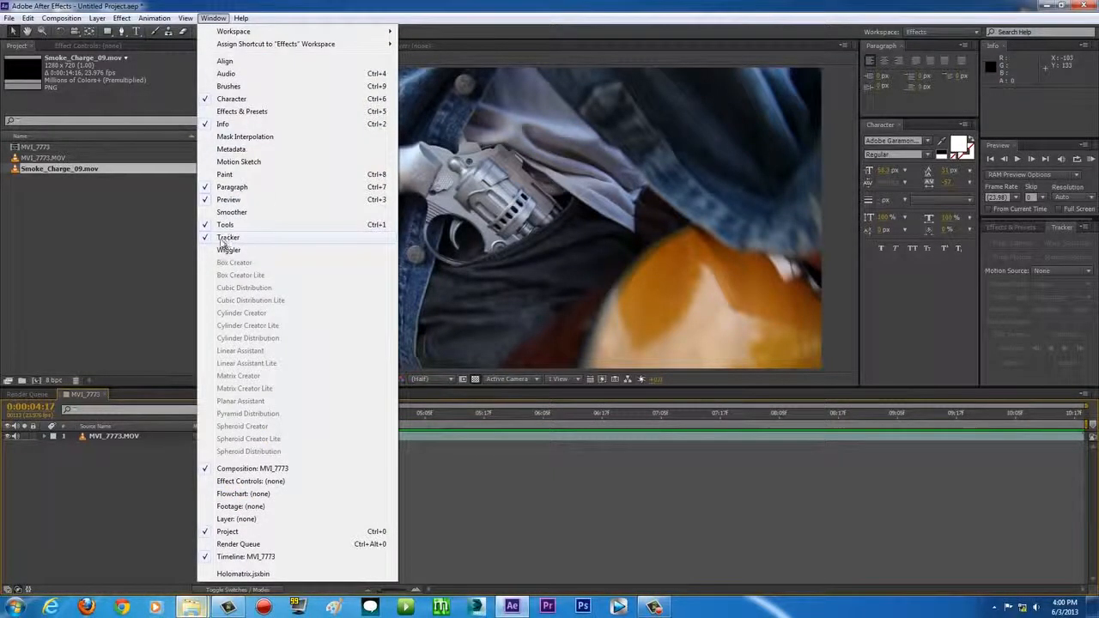
left_click(121, 243)
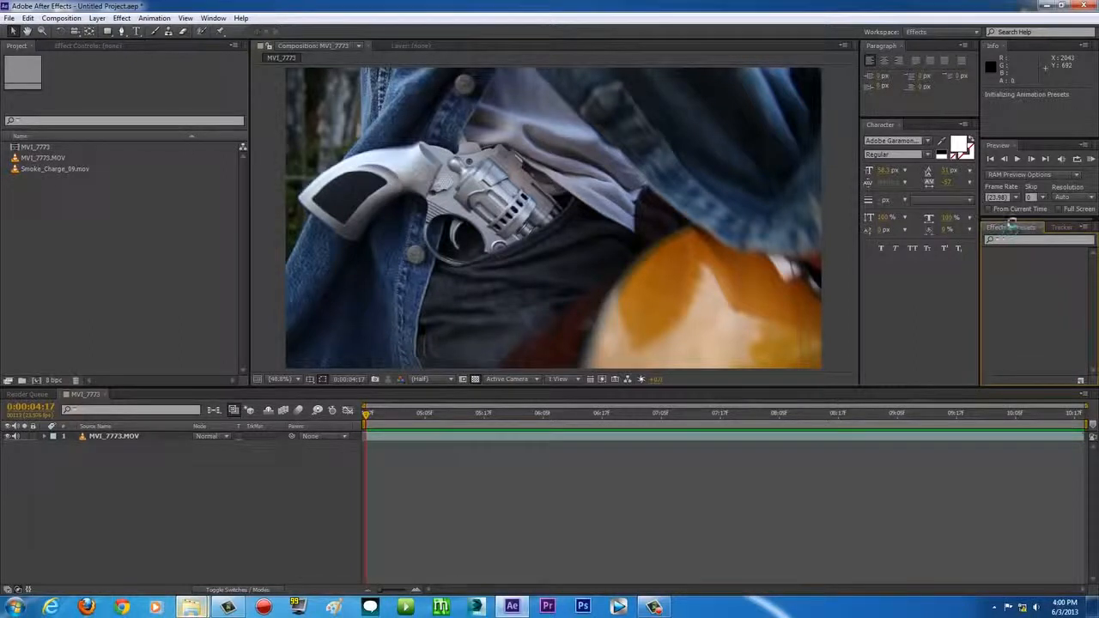
Step: Search the effects for "tracker", select 3D Camera Tracker in the list, and clear the search
left_click(1040, 241)
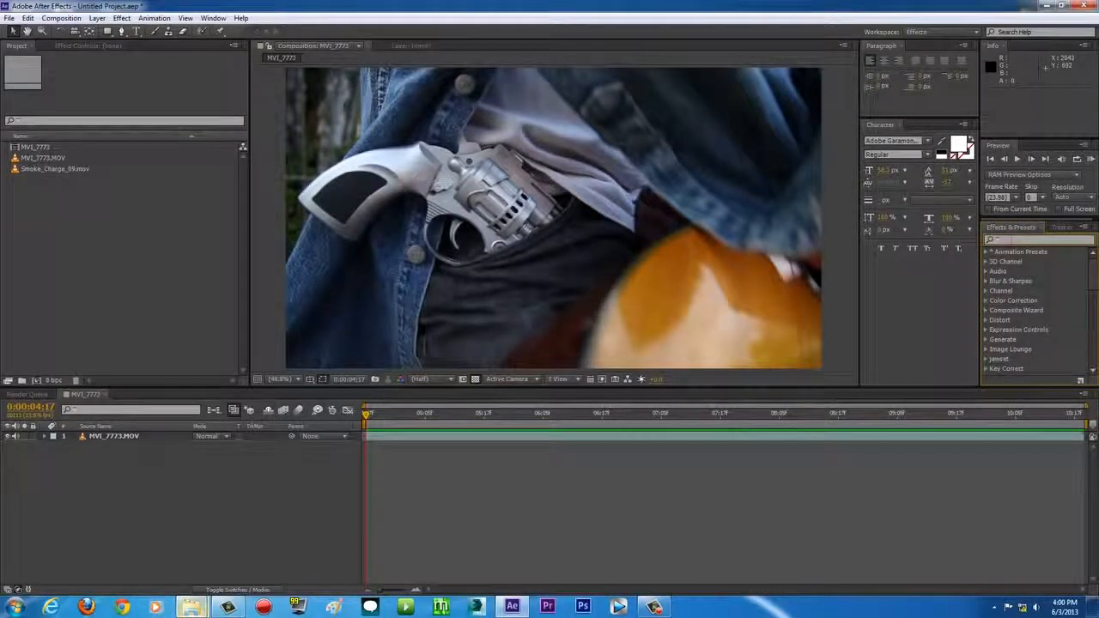
type("tracker")
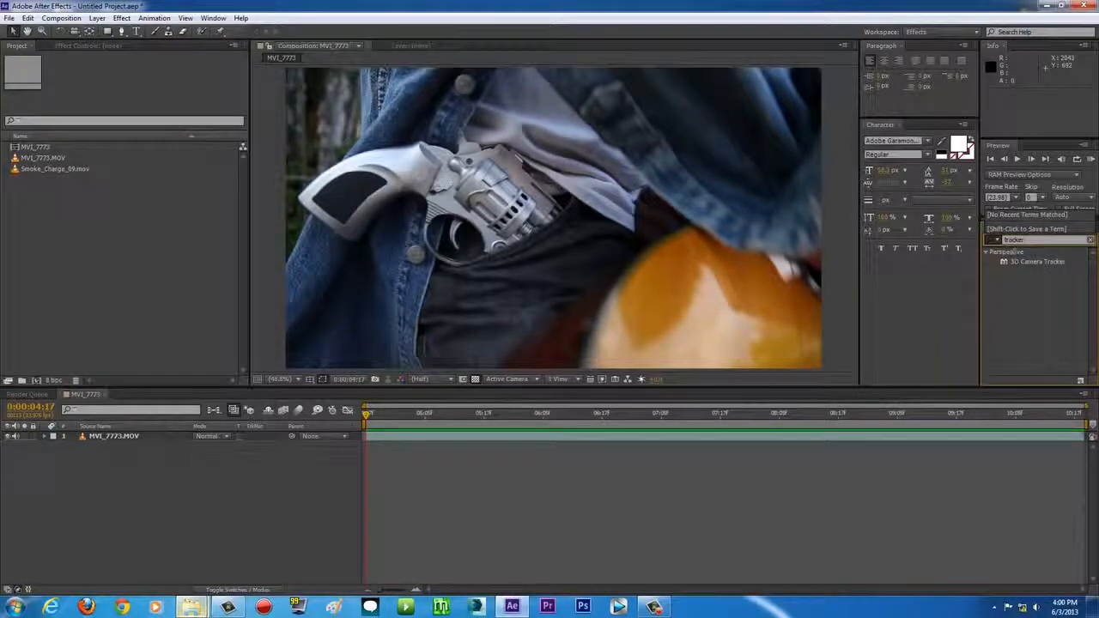
left_click_drag(1027, 241, 962, 244)
left_click(1033, 264)
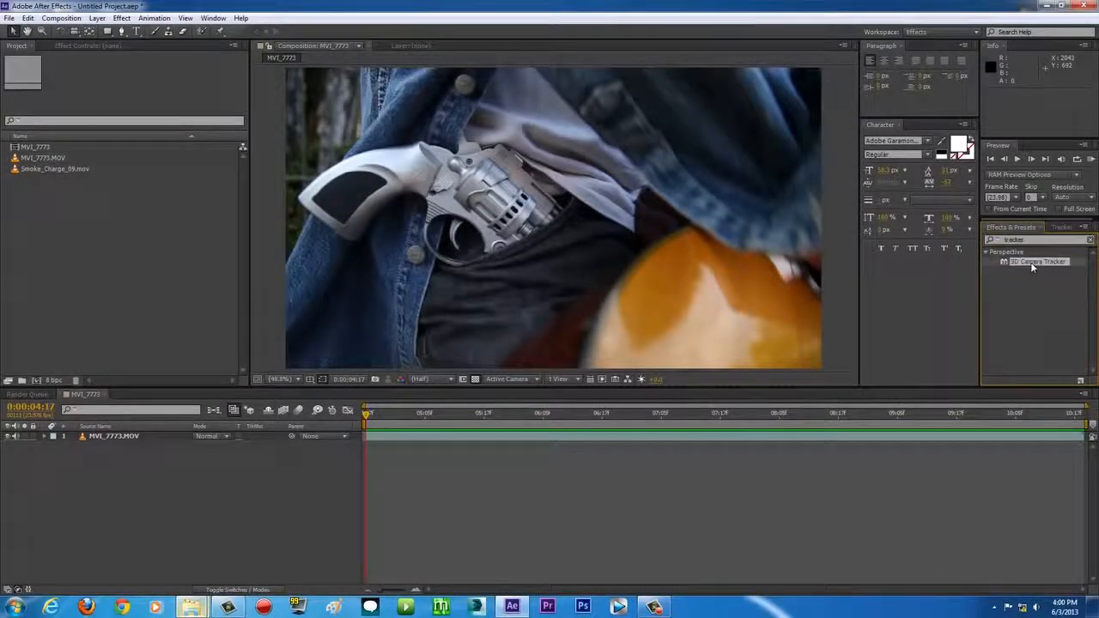
left_click_drag(1034, 240, 912, 250)
key("BackSpace")
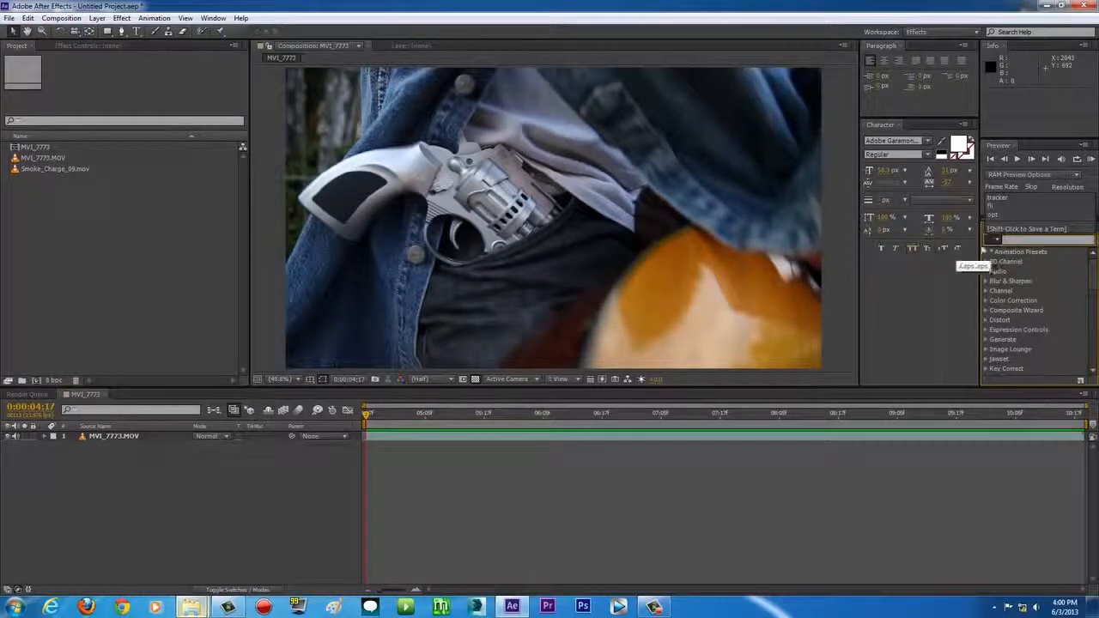
left_click(1064, 284)
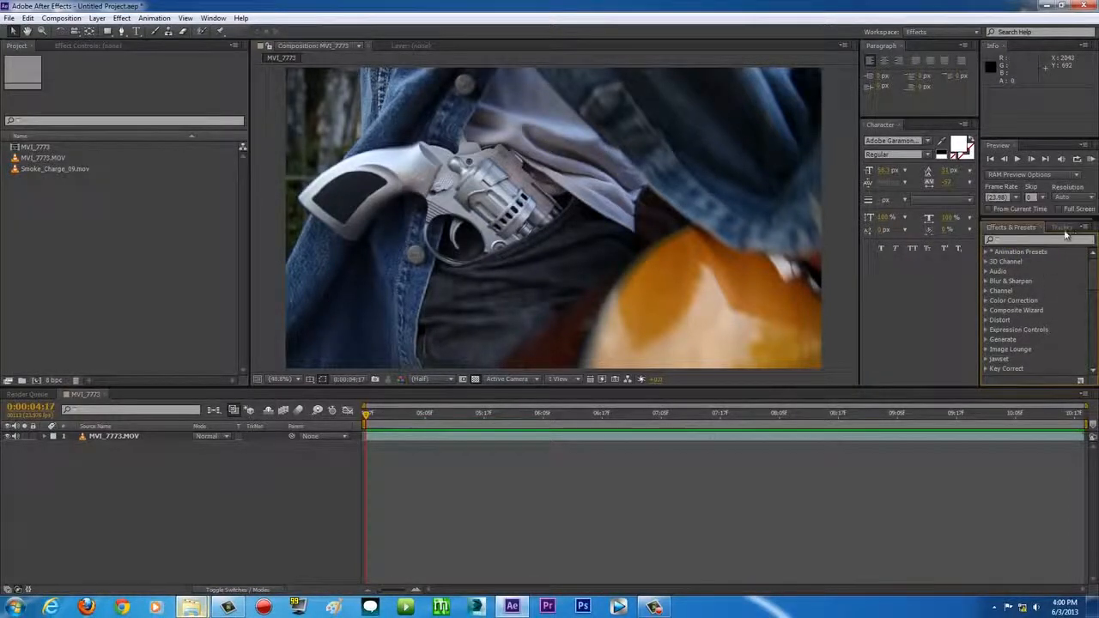
Step: Return to the Tracker controls and start Track Motion on the MVI_7773.MOV layer
left_click(1064, 229)
left_click(214, 18)
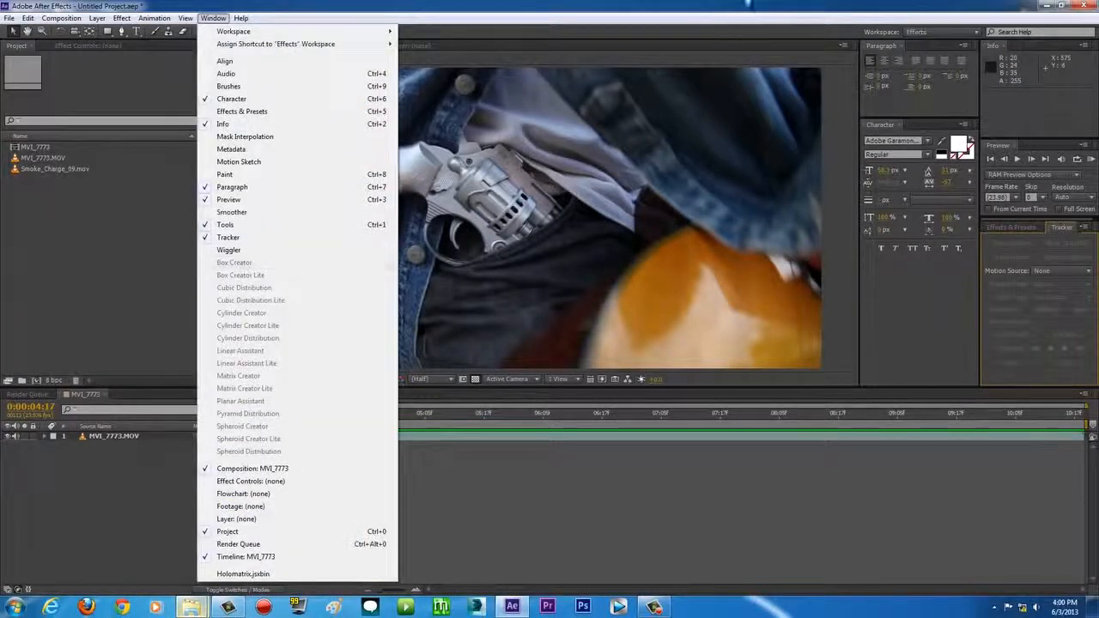
left_click(215, 18)
left_click(541, 438)
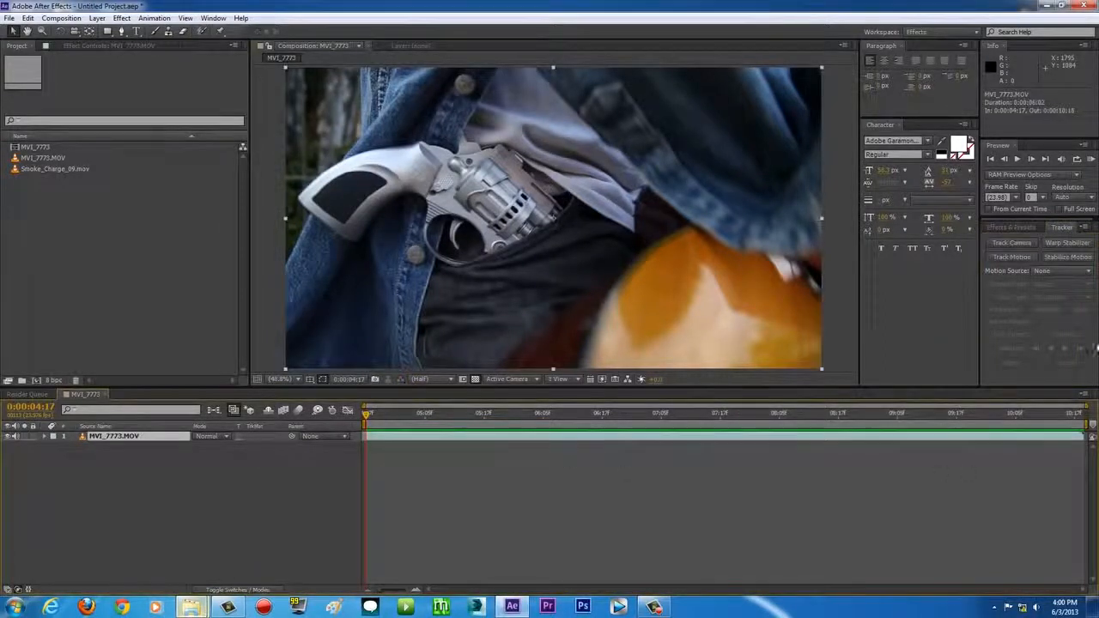
left_click(1010, 256)
Step: Move Track Point 1 onto one of the middle dark slots at the front of the revolver's cylinder
scroll(474, 234, "up", 4)
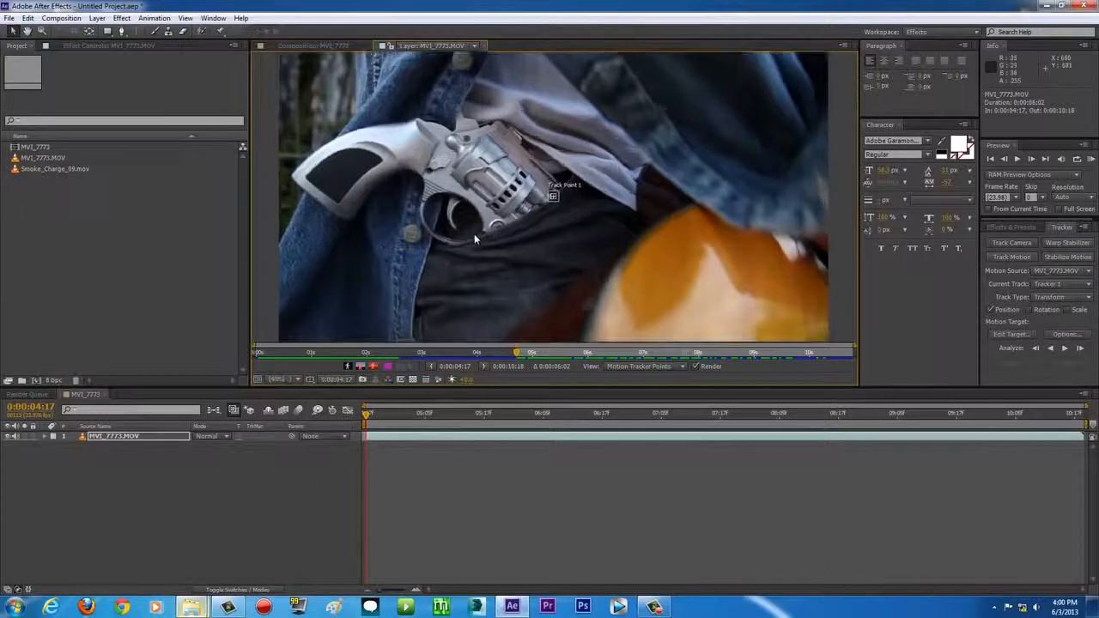
scroll(481, 231, "up", 2)
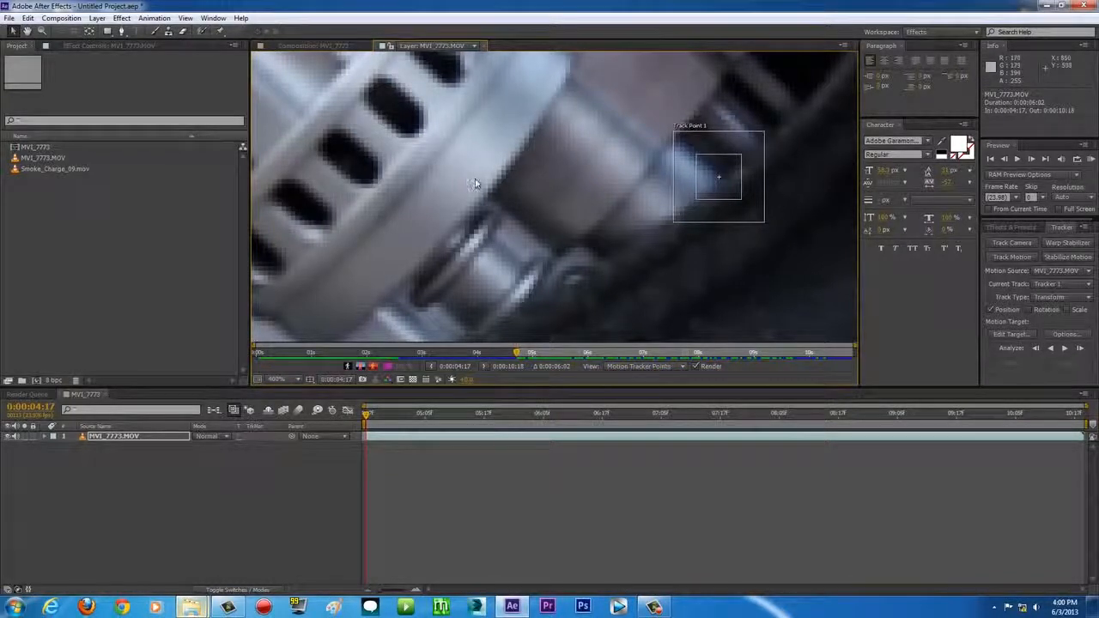
scroll(481, 189, "down", 5)
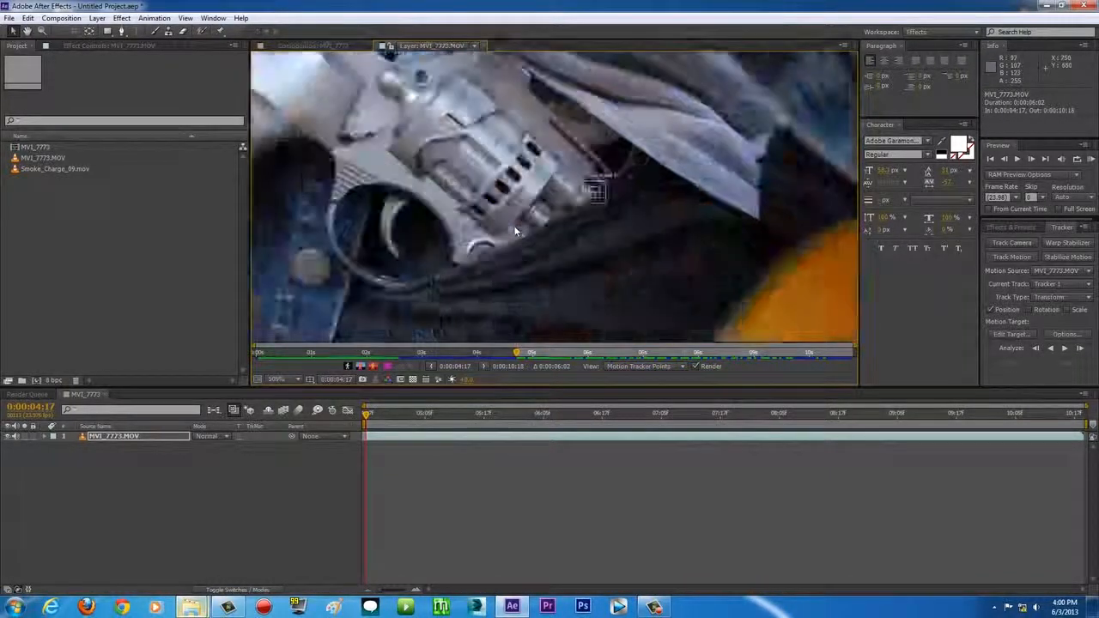
scroll(516, 230, "up", 2)
scroll(516, 231, "down", 4)
scroll(516, 230, "up", 4)
left_click_drag(516, 229, 569, 229)
left_click_drag(512, 178, 599, 174)
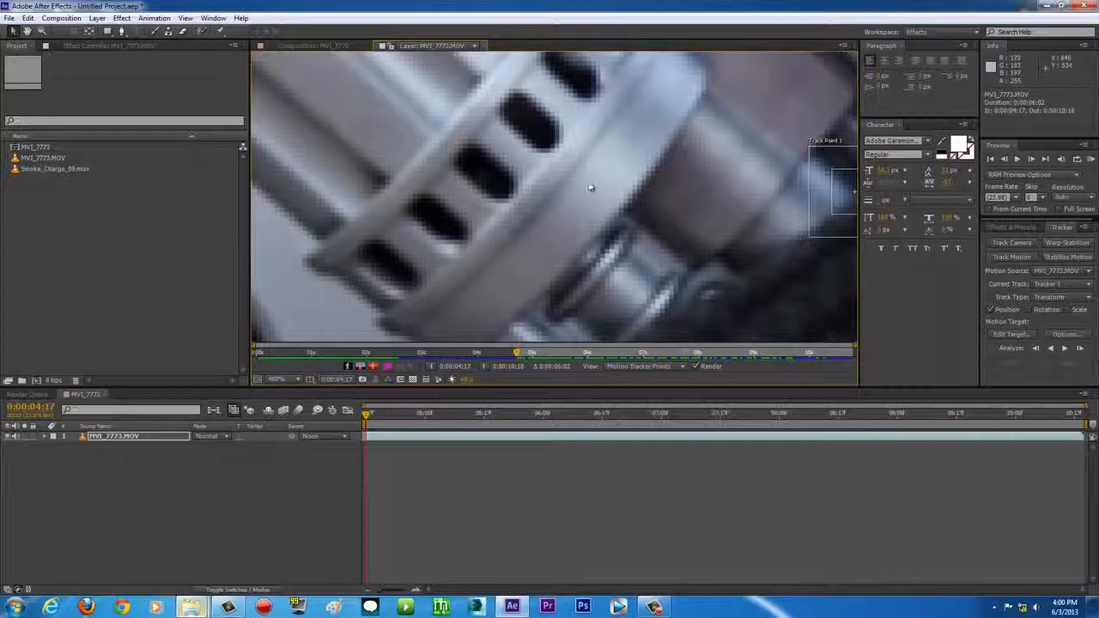
mouse_move(536, 206)
left_mouse_down()
mouse_move(538, 216)
mouse_move(584, 160)
mouse_move(550, 172)
mouse_move(539, 195)
left_mouse_up()
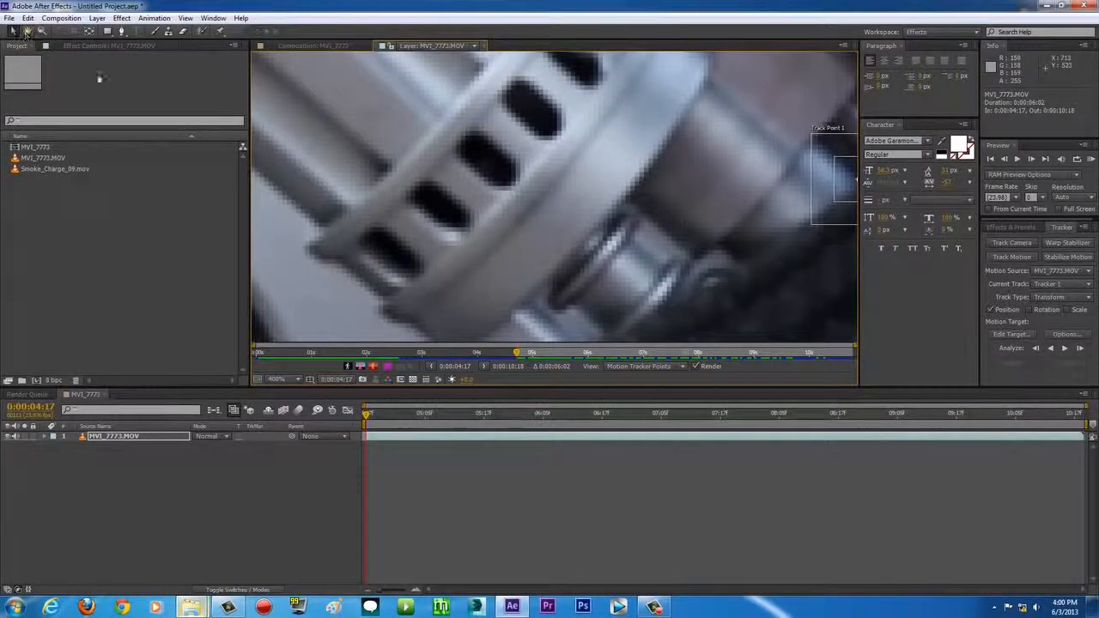
mouse_move(548, 209)
left_mouse_down()
mouse_move(559, 191)
mouse_move(540, 199)
left_mouse_up()
scroll(540, 207, "down", 2)
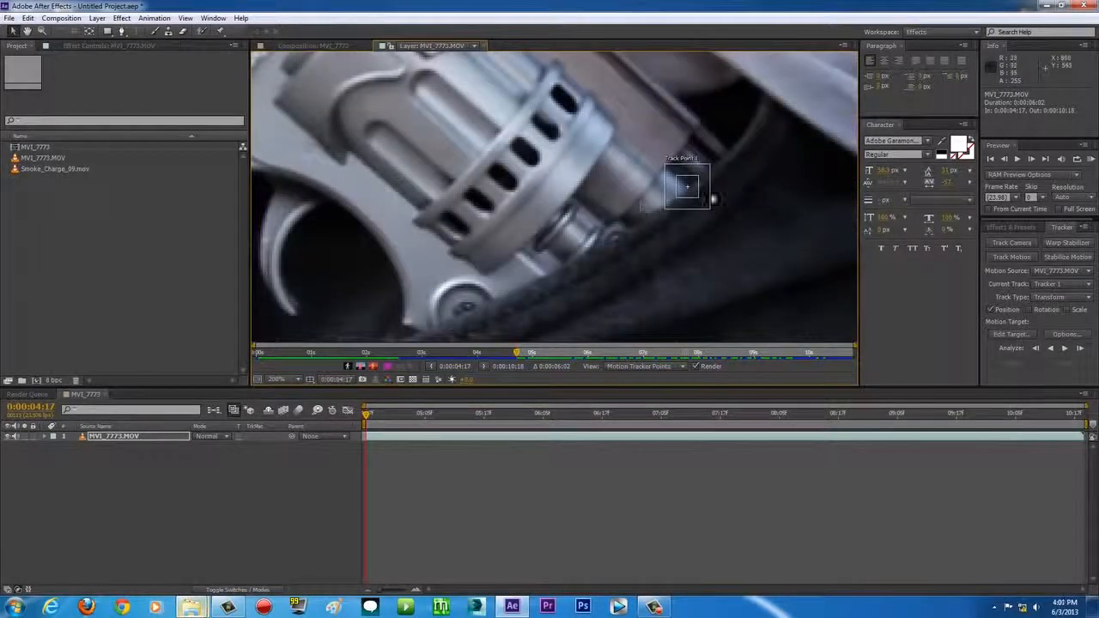
left_click_drag(692, 201, 534, 165)
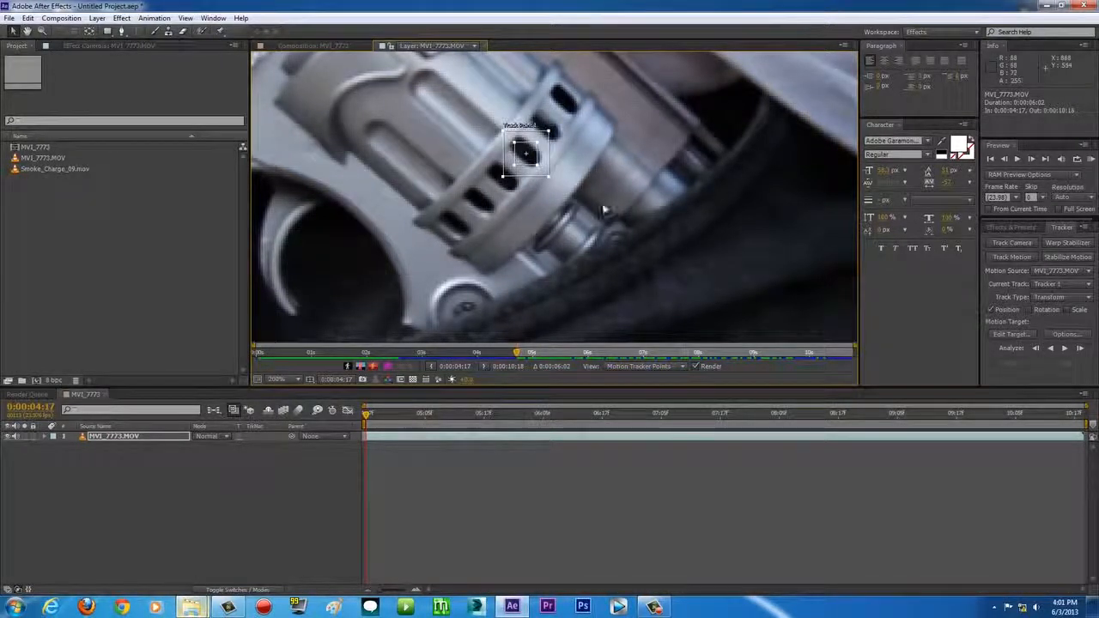
Step: Enlarge Track Point 1's feature region to cover several cylinder slots and widen its search region around the front of the cylinder
scroll(600, 207, "down", 1)
left_click_drag(386, 93, 404, 124)
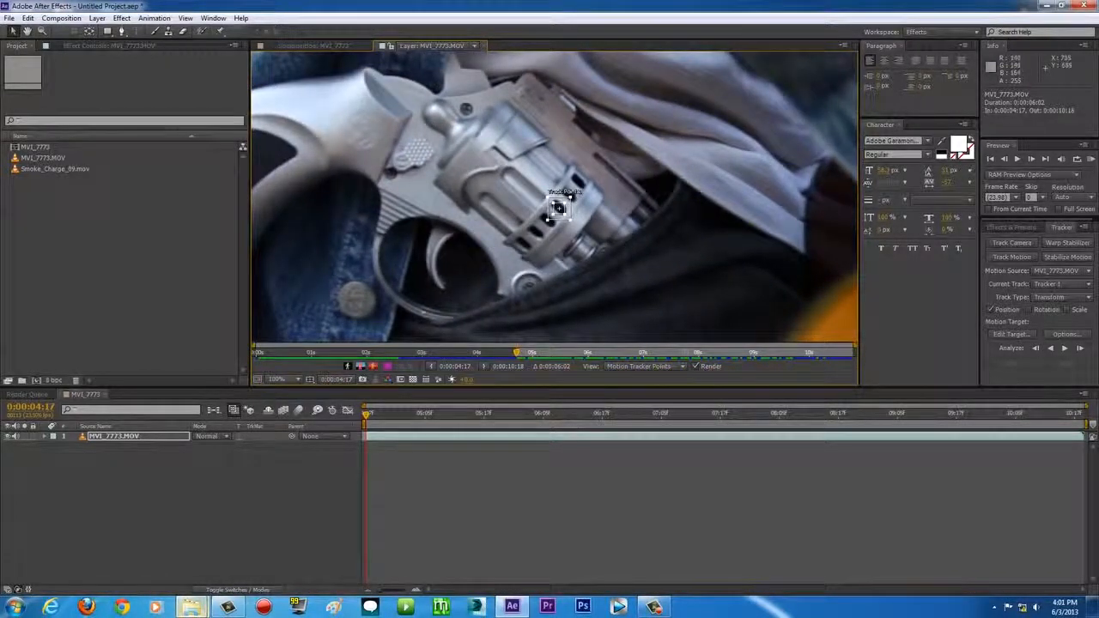
scroll(557, 208, "up", 1)
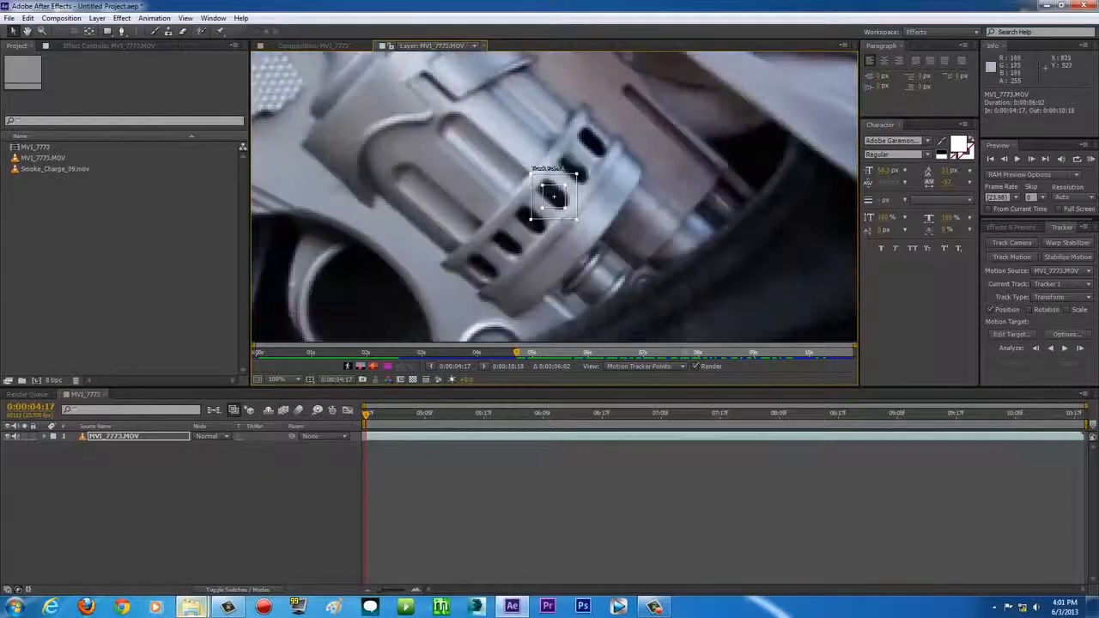
scroll(558, 205, "up", 1)
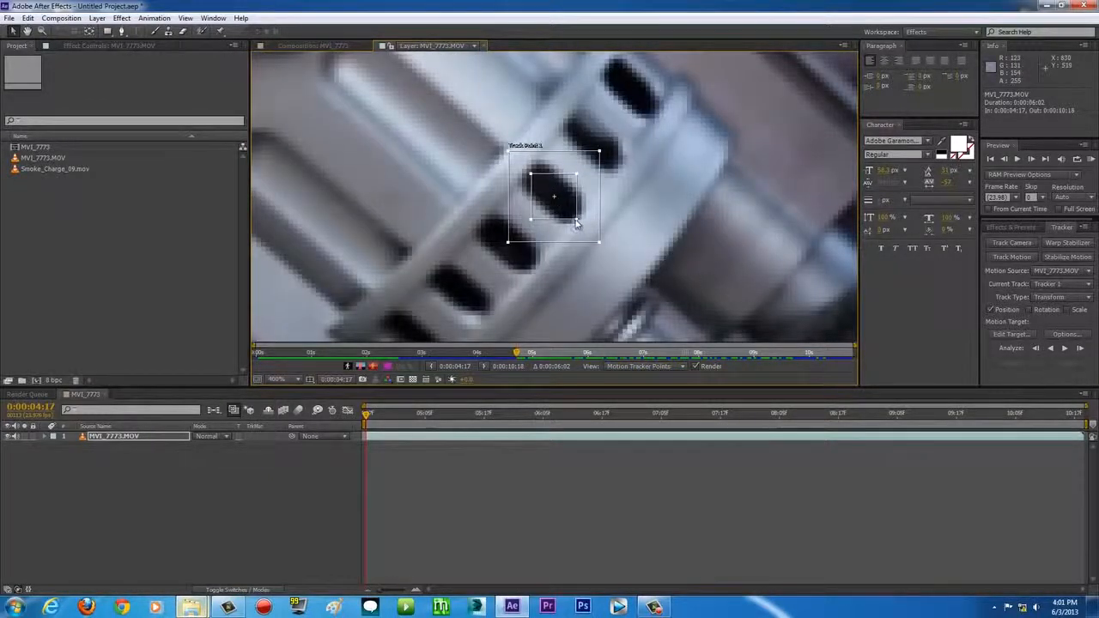
left_click_drag(577, 224, 633, 241)
scroll(633, 242, "down", 1)
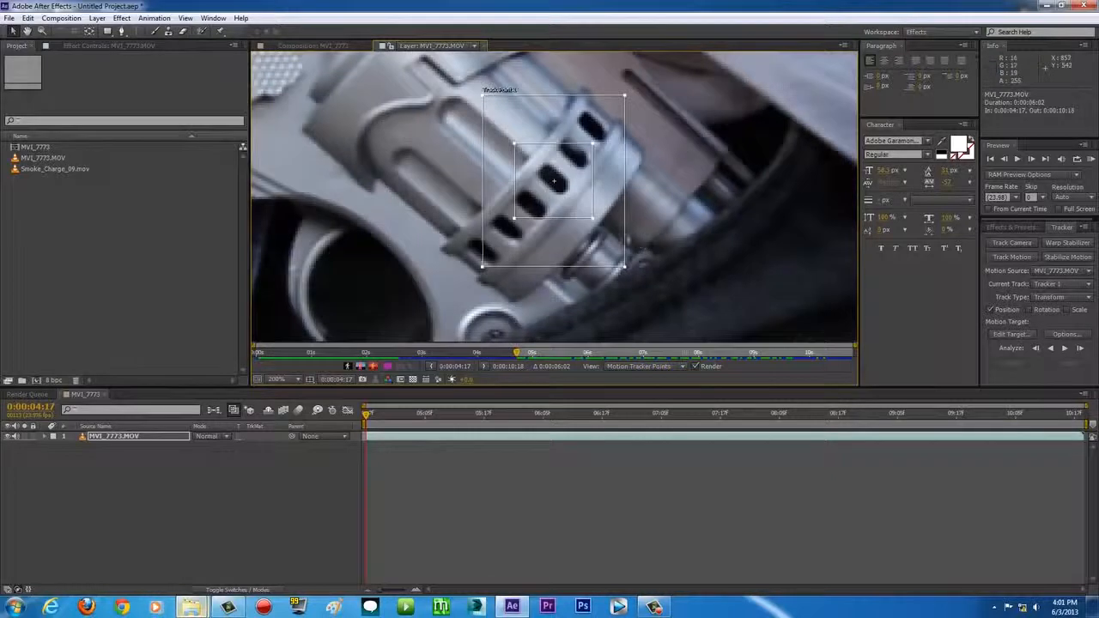
left_click_drag(483, 269, 468, 270)
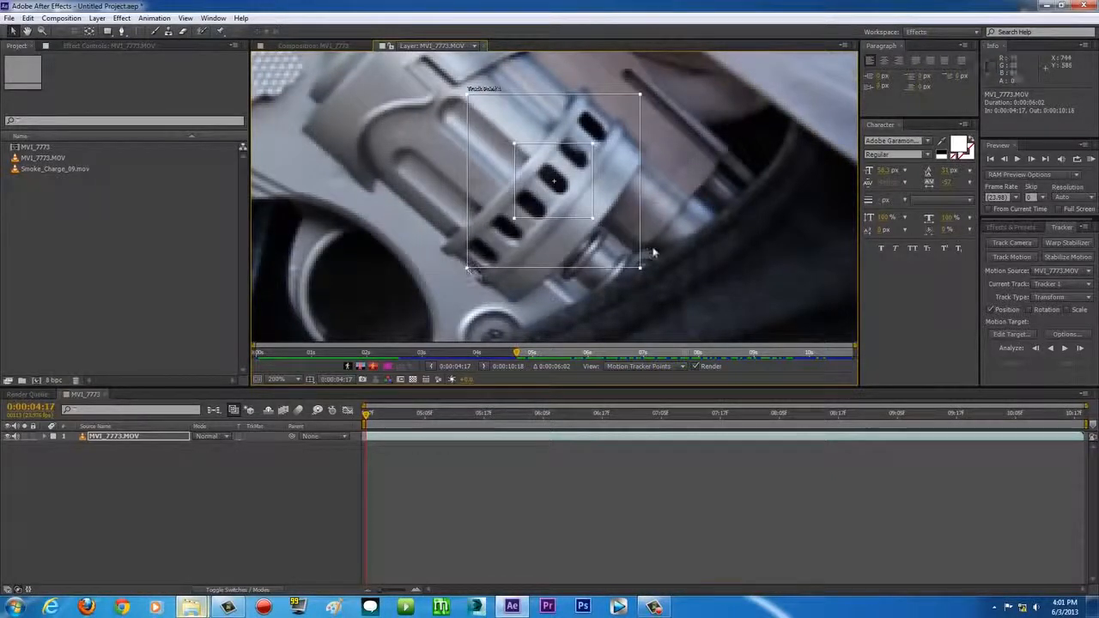
scroll(675, 241, "down", 1)
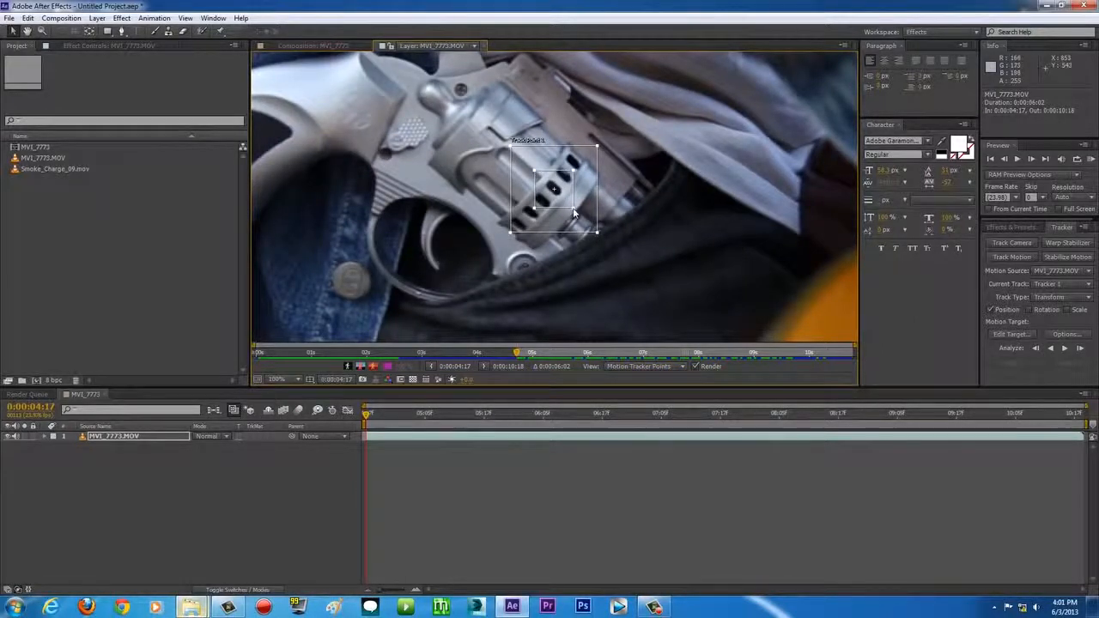
left_click_drag(573, 211, 582, 221)
left_click_drag(510, 149, 495, 134)
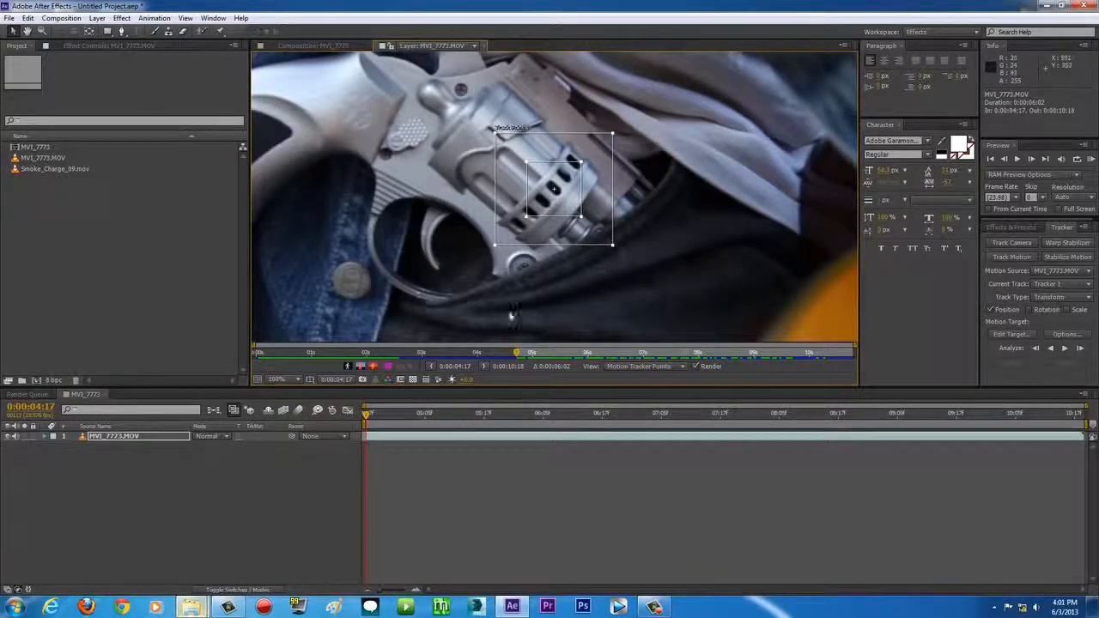
Step: Fit the layer view up to 100% and add a new null object to the composition
left_click(298, 379)
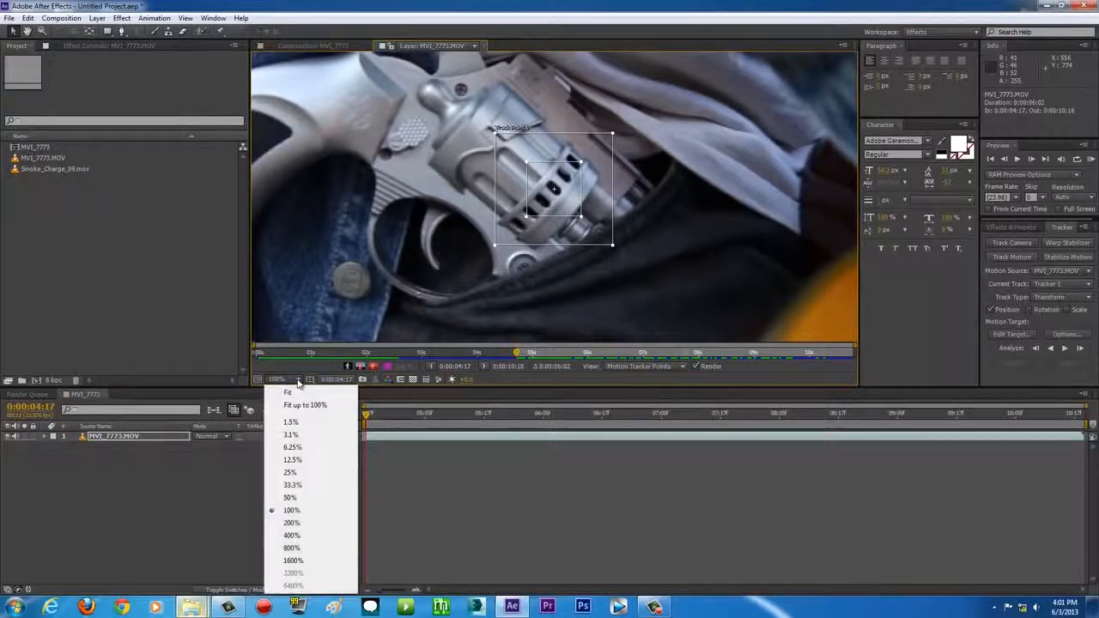
left_click(309, 405)
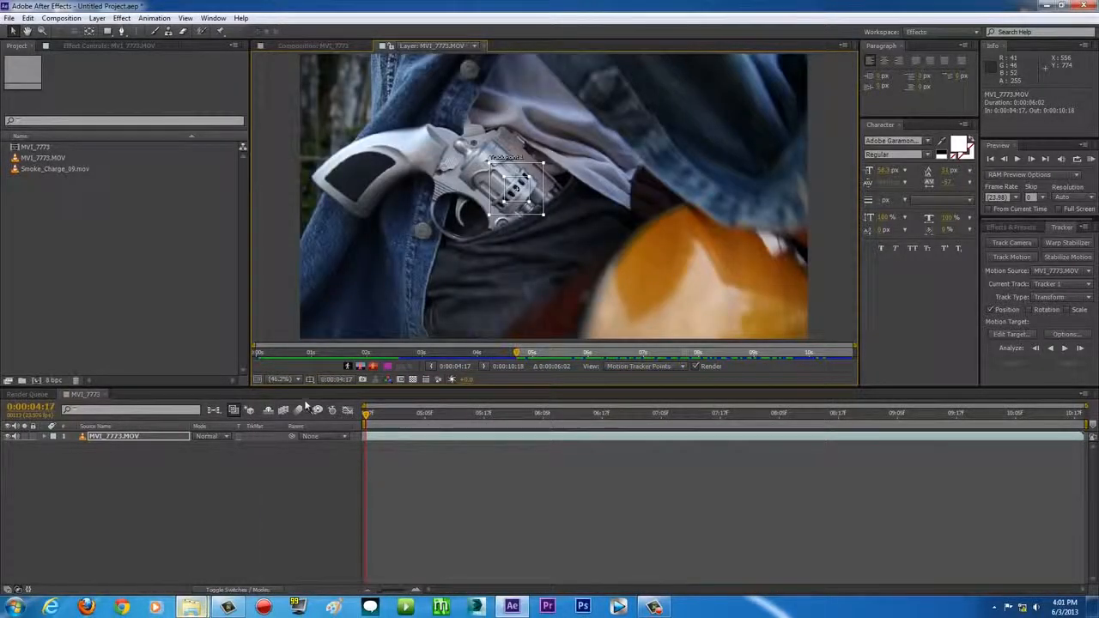
left_click(98, 20)
mouse_move(107, 31)
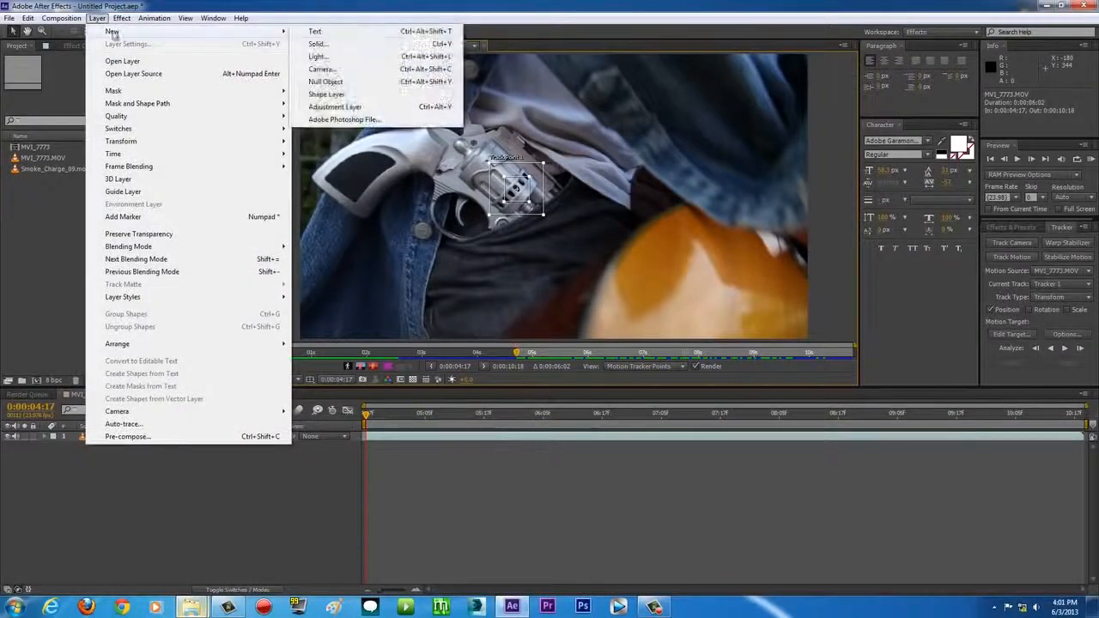
left_click(327, 81)
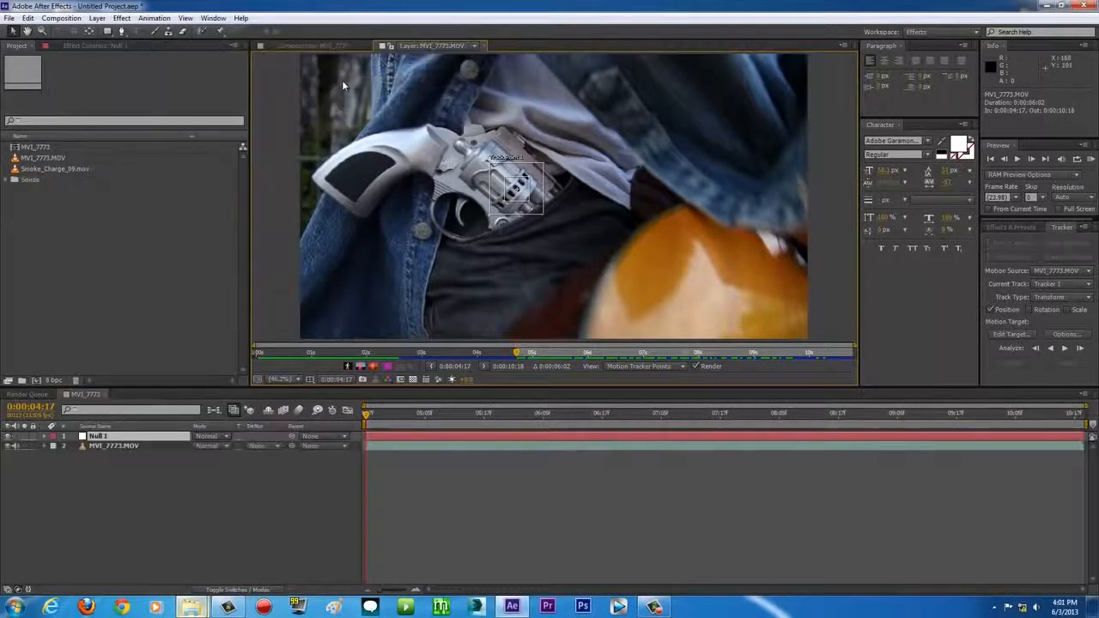
Step: Set Null 1 as the motion target that the tracking data is applied to
left_click(122, 447)
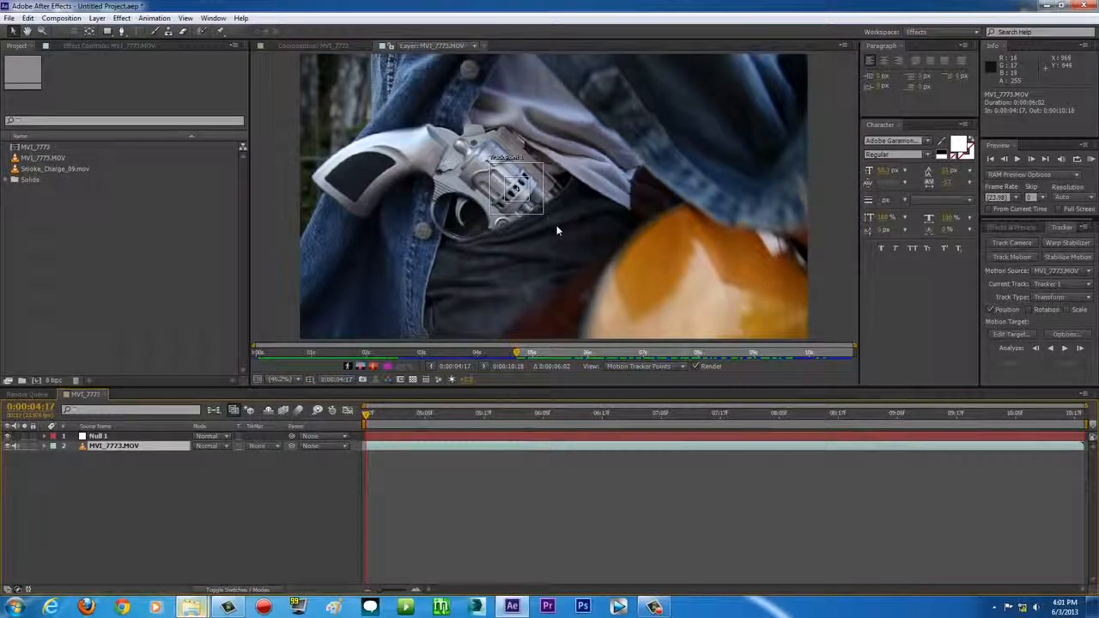
left_click(113, 436)
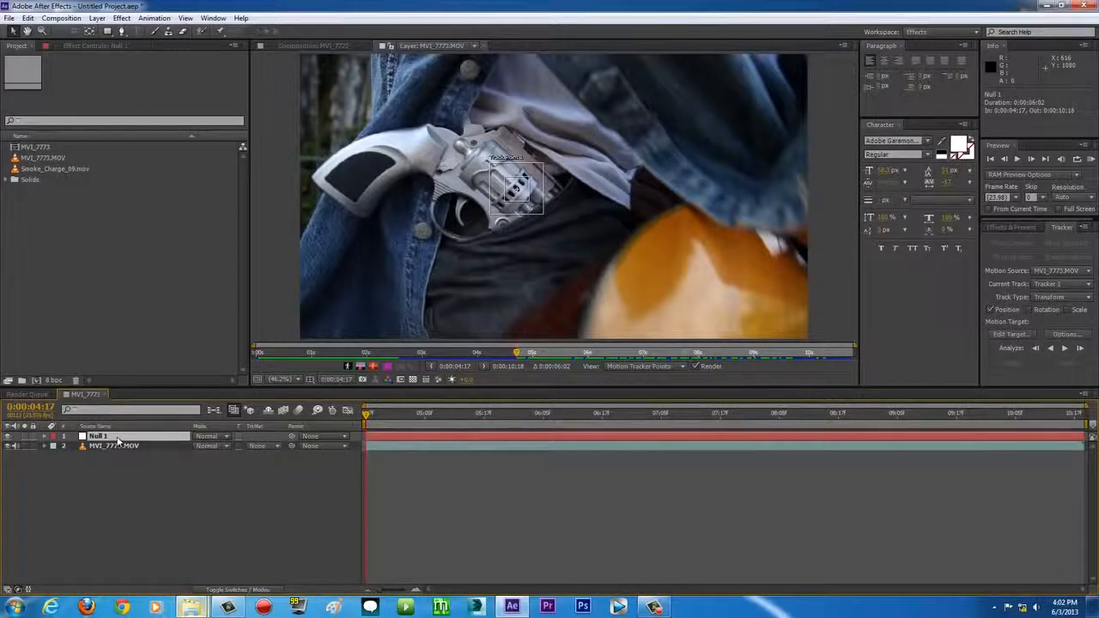
left_click_drag(369, 419, 333, 416)
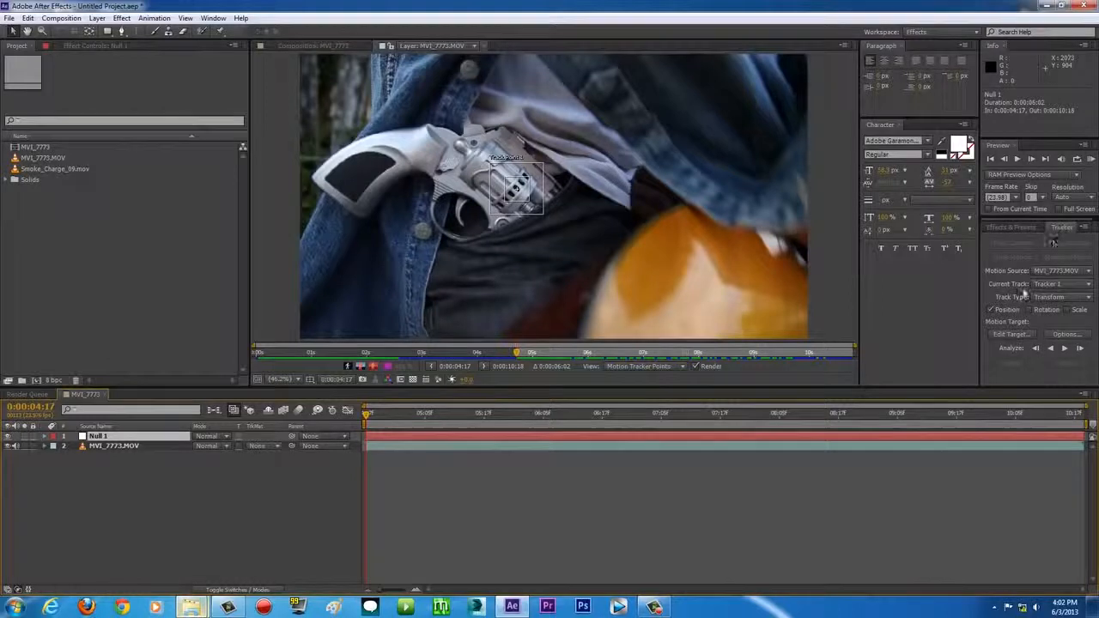
left_click(1009, 333)
left_click(568, 288)
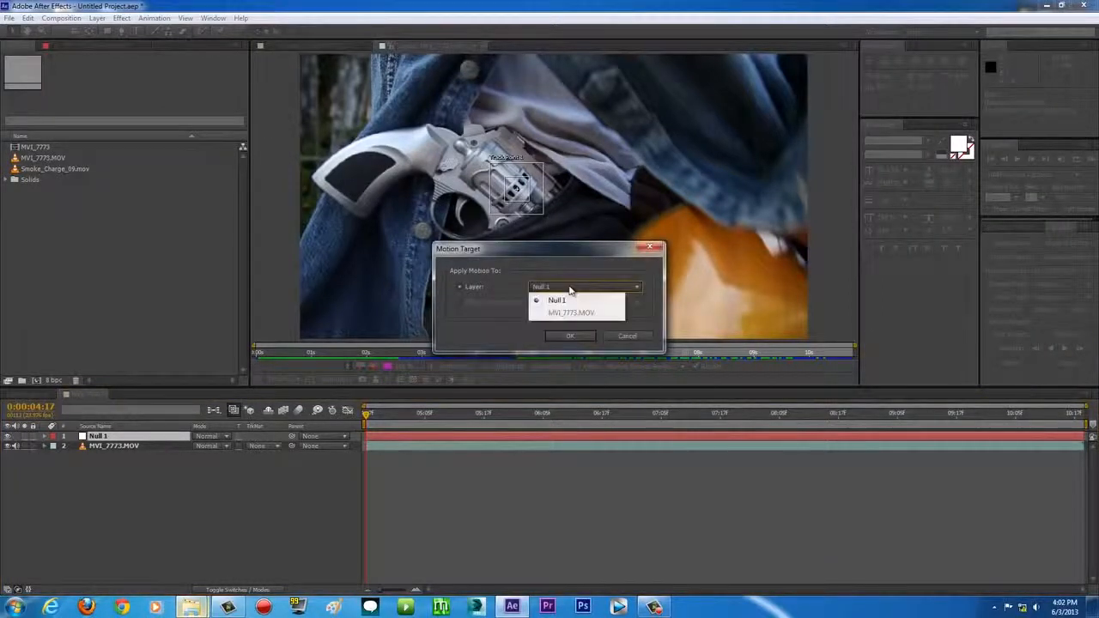
left_click(555, 302)
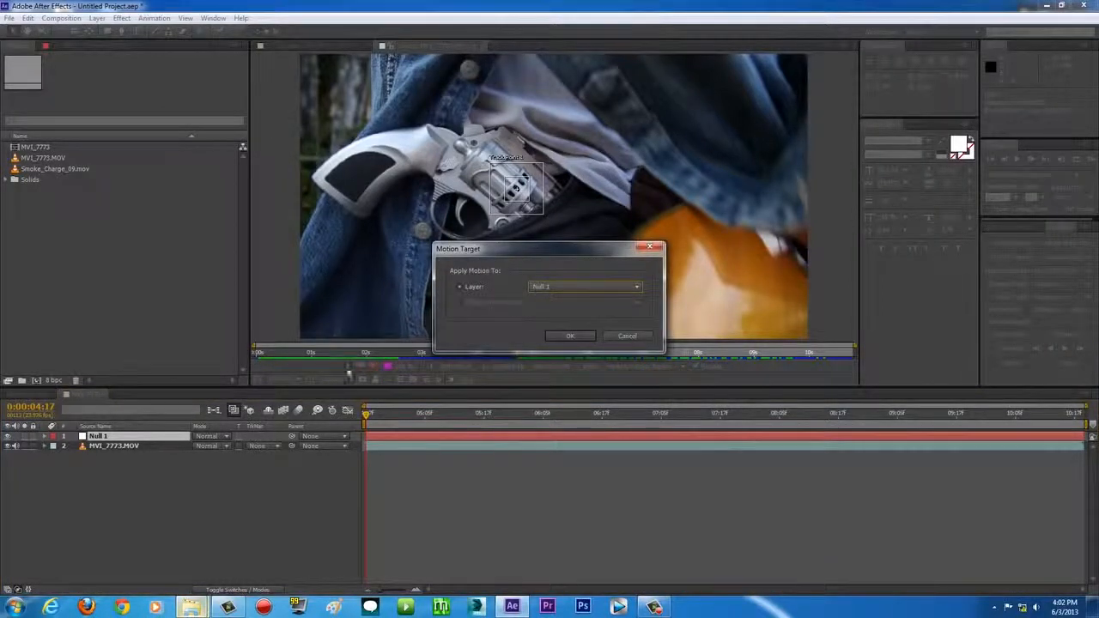
left_click(569, 336)
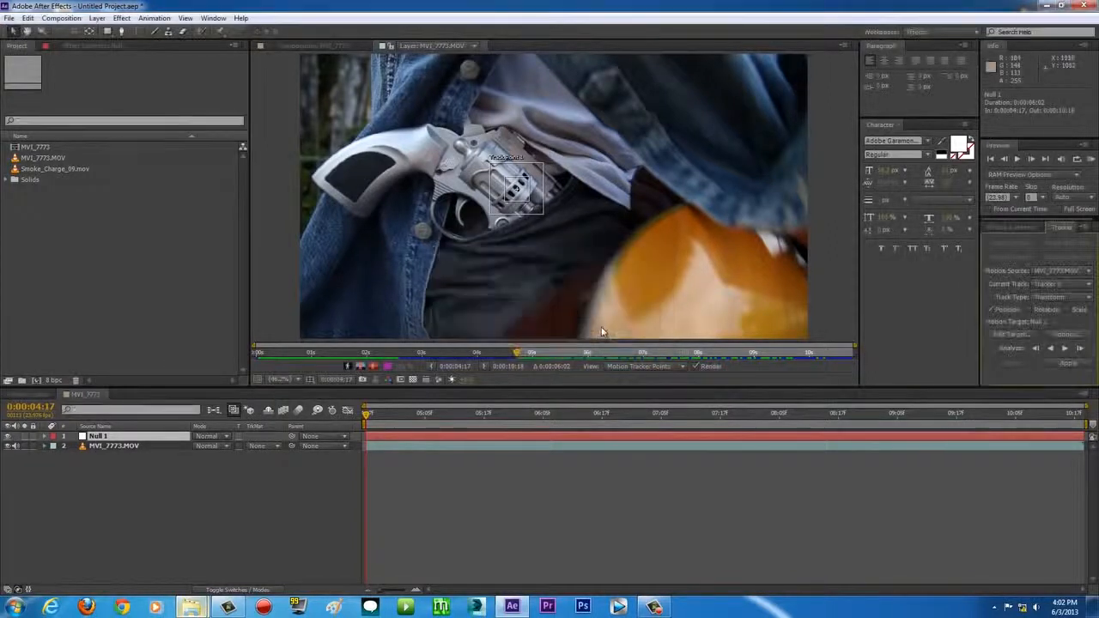
Step: Analyze the MVI_7773.MOV track forward through the clip and play back the tracked point from 0:00:04:17
left_click(381, 447)
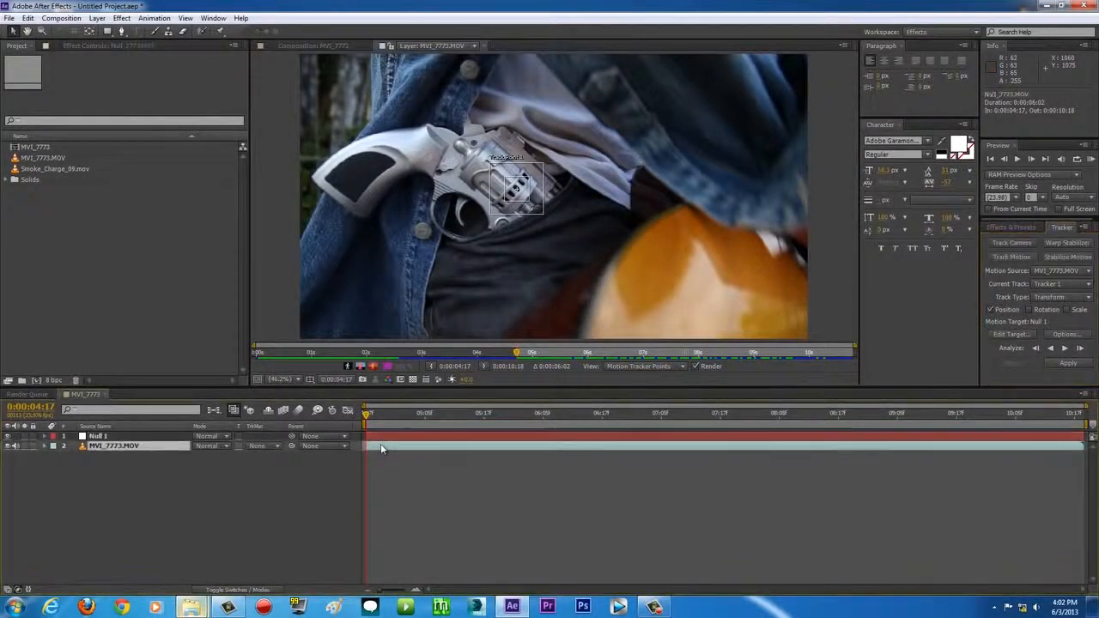
left_click(1065, 351)
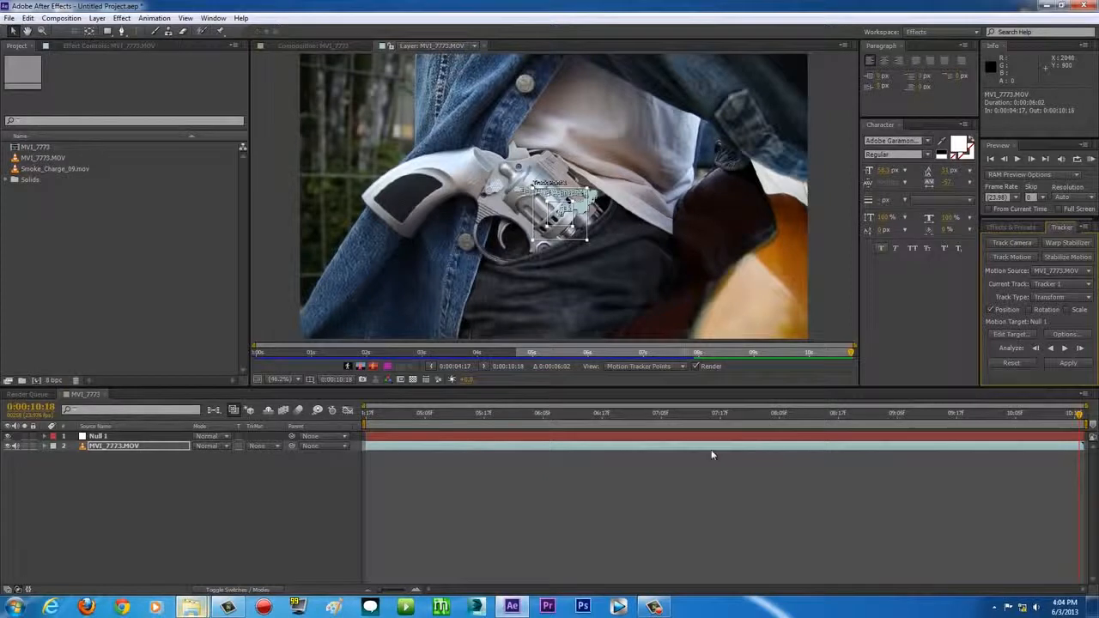
left_click_drag(486, 415, 1020, 414)
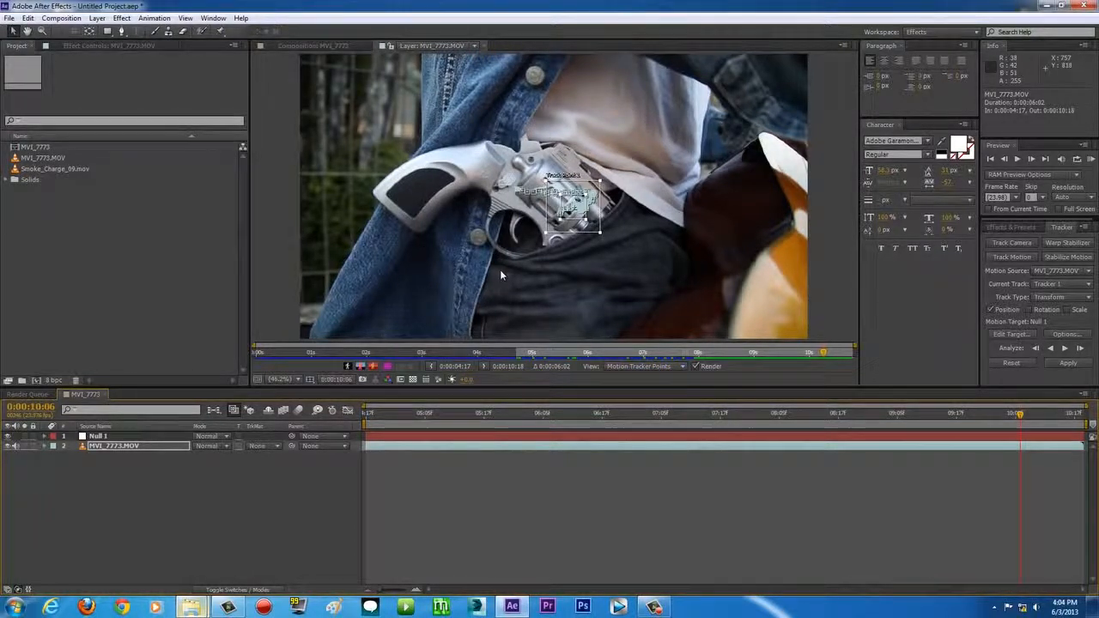
left_click_drag(399, 418, 352, 423)
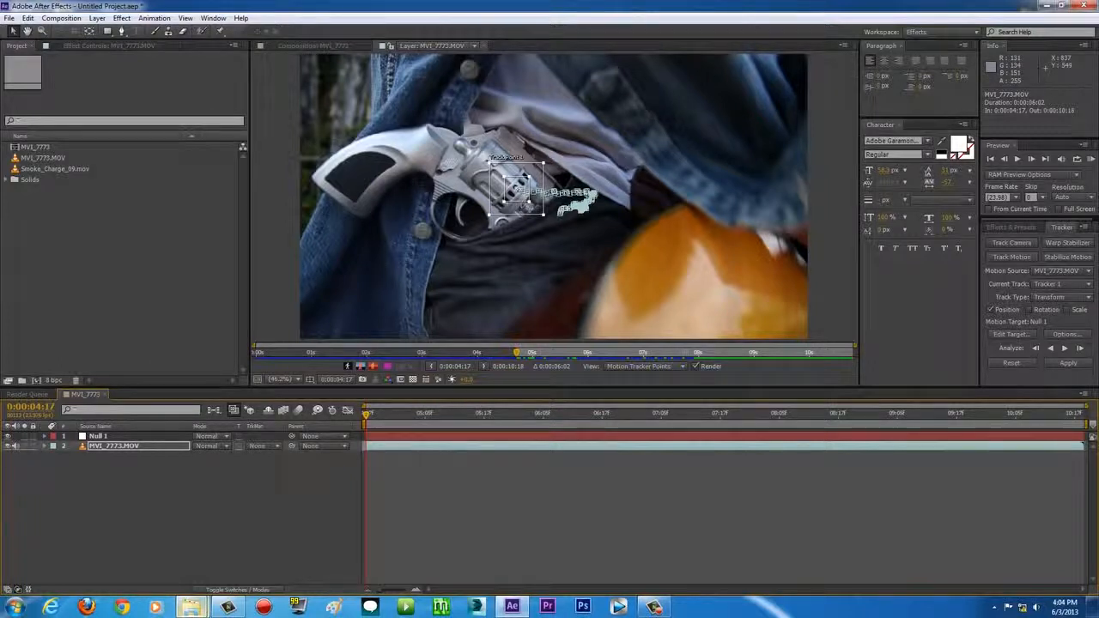
left_click_drag(380, 416, 348, 414)
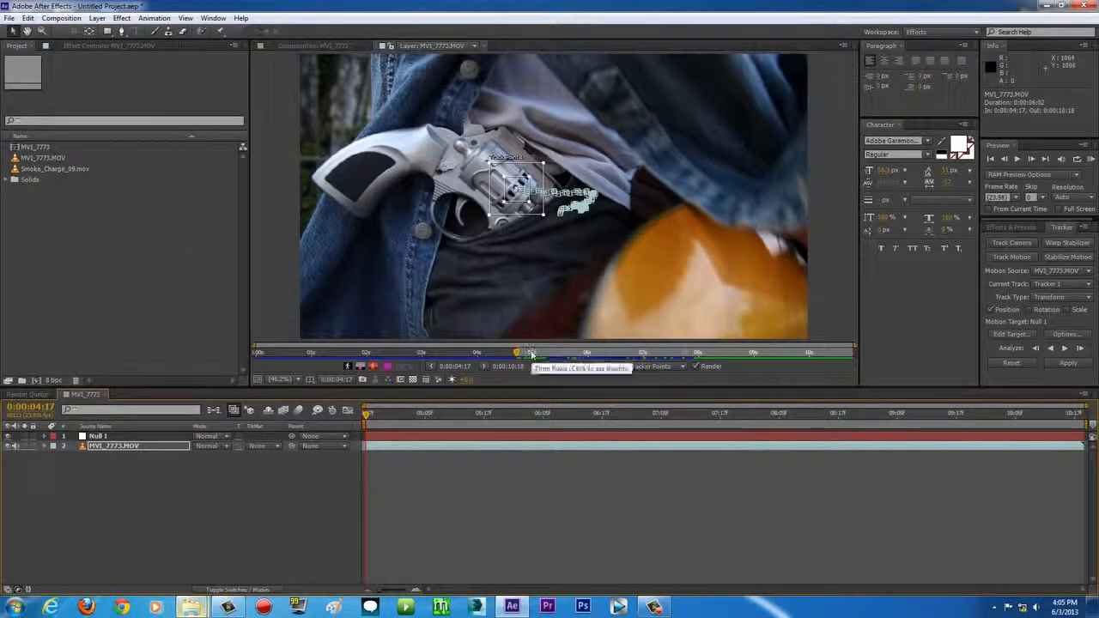
key("space")
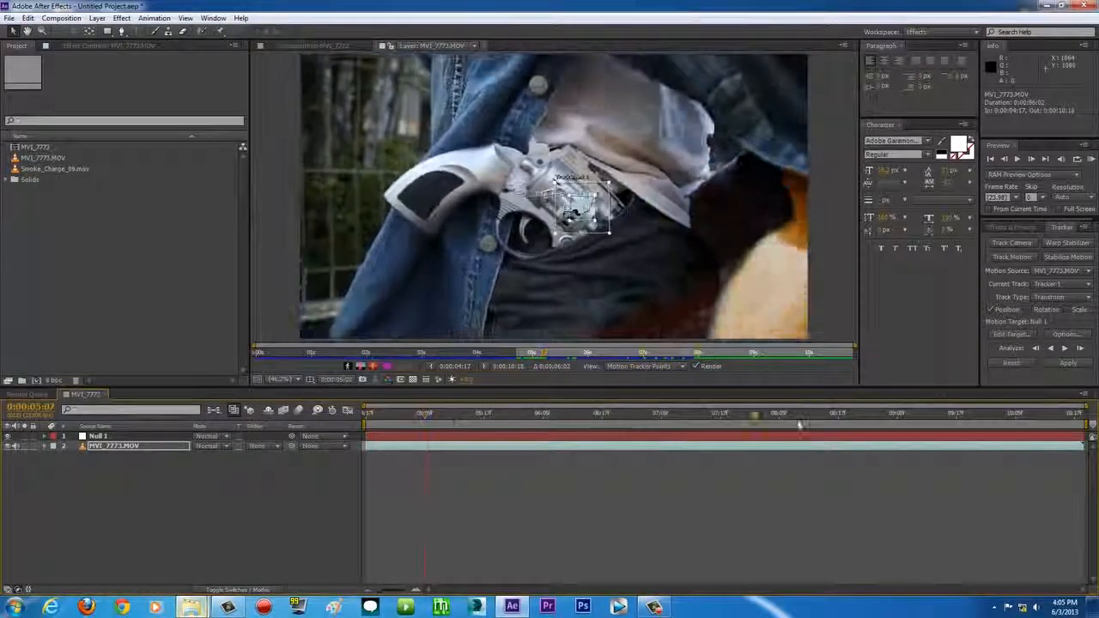
key("space")
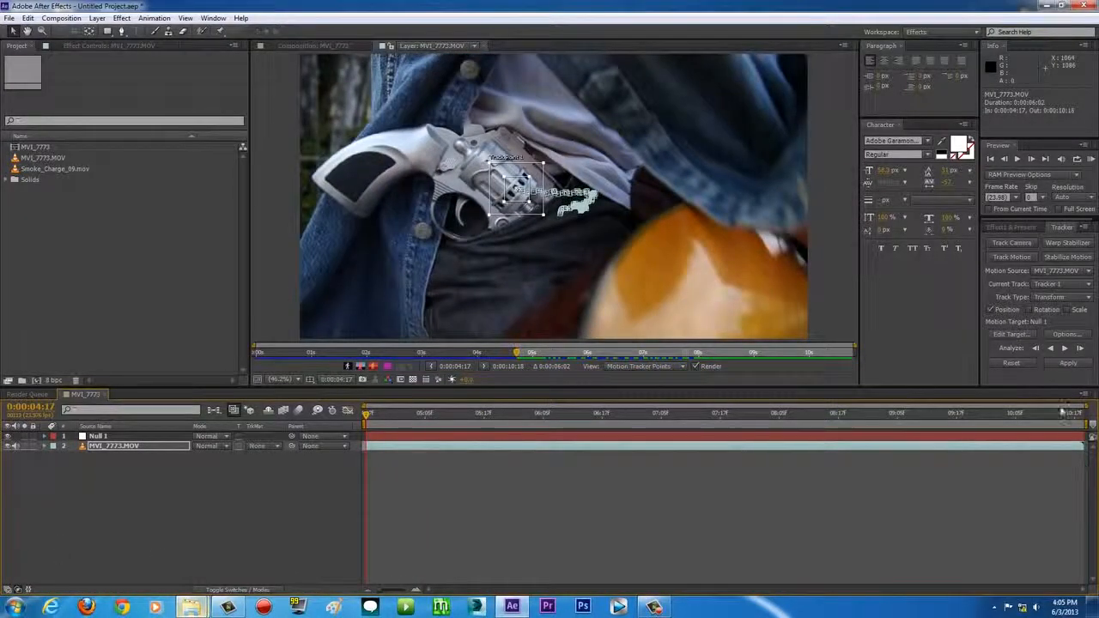
Step: Apply the tracking data to Null 1 and collapse the MVI_7773.MOV layer's properties
left_click(1011, 334)
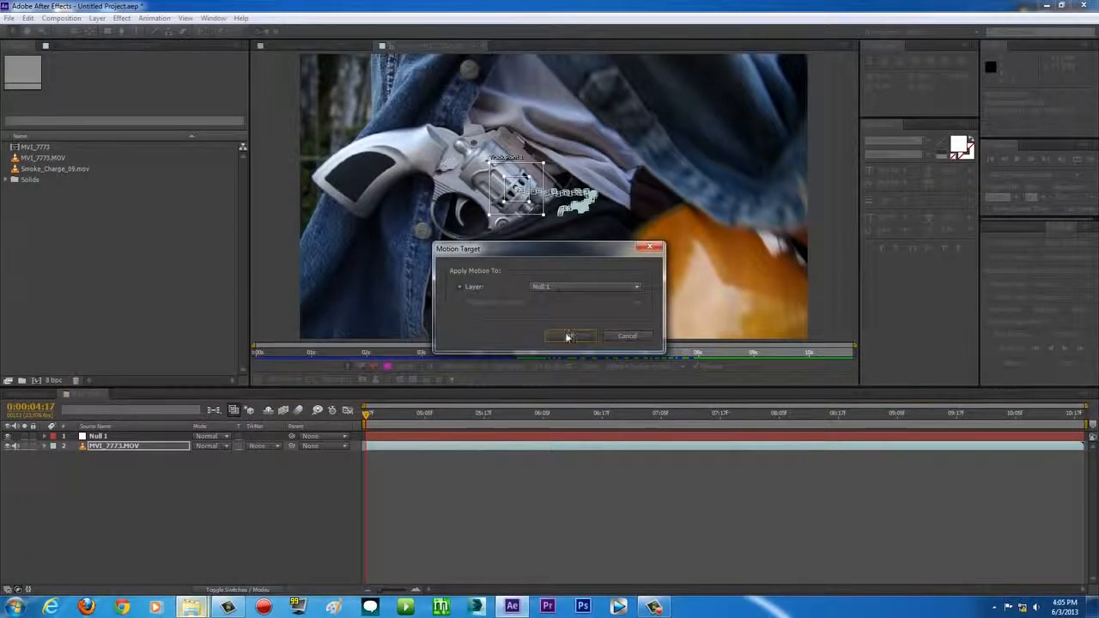
left_click(567, 336)
left_click(1068, 365)
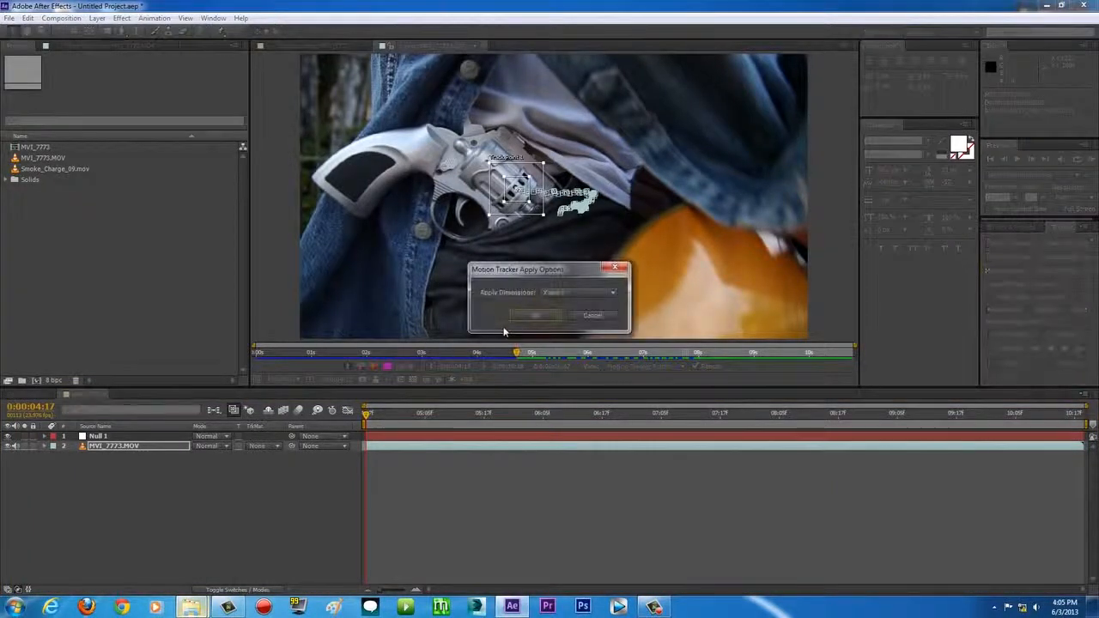
left_click(533, 316)
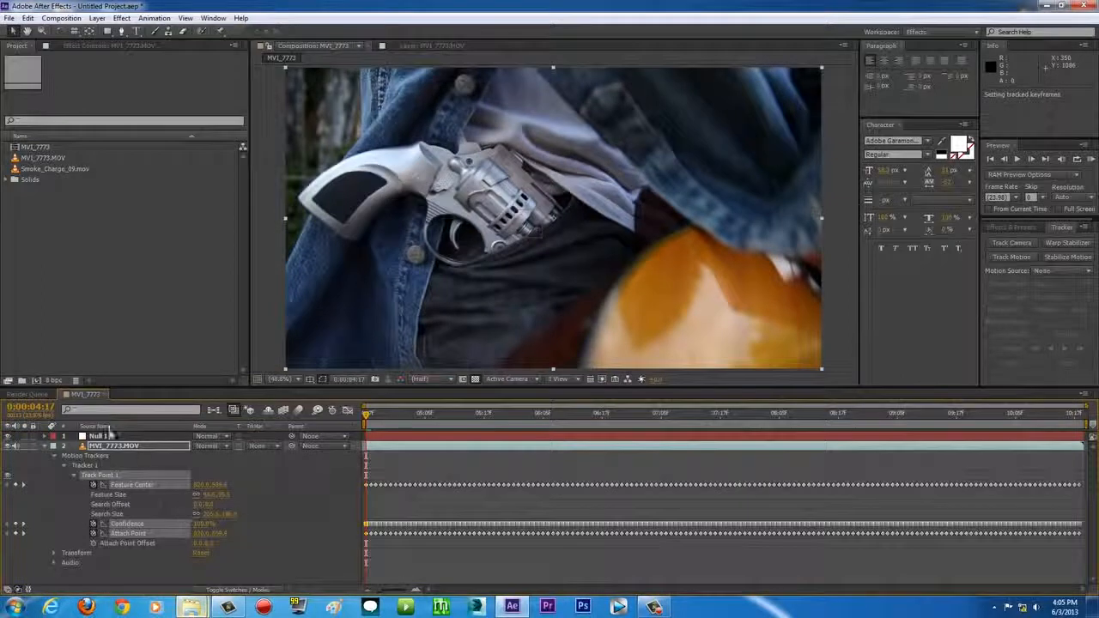
left_click(44, 447)
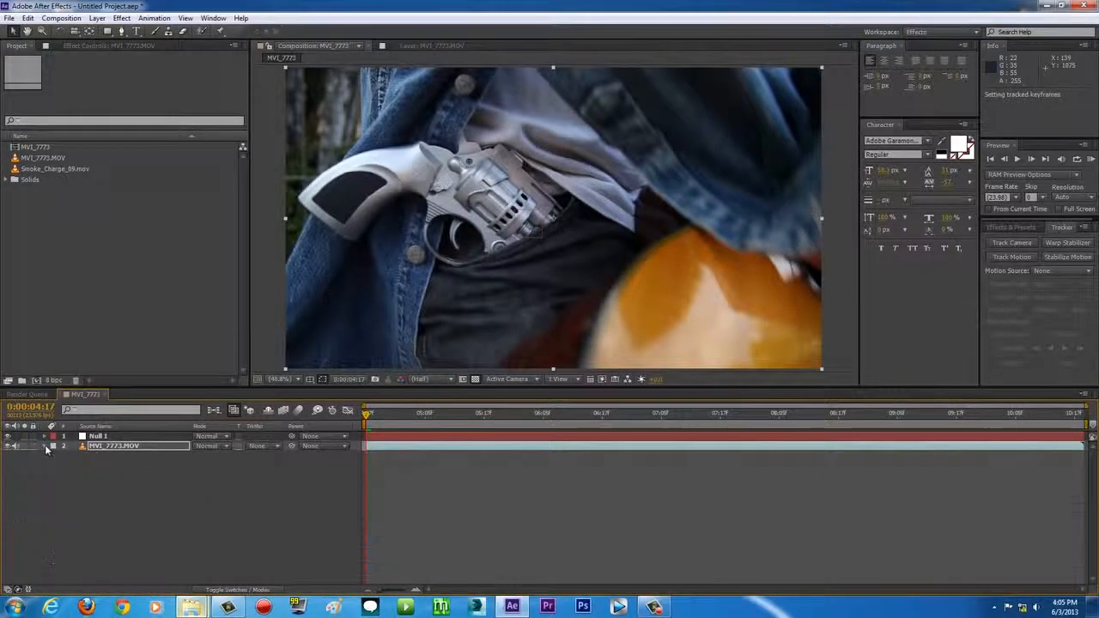
Step: Preview Null 1's tracked motion in the composition and hide the null layer
left_click(105, 436)
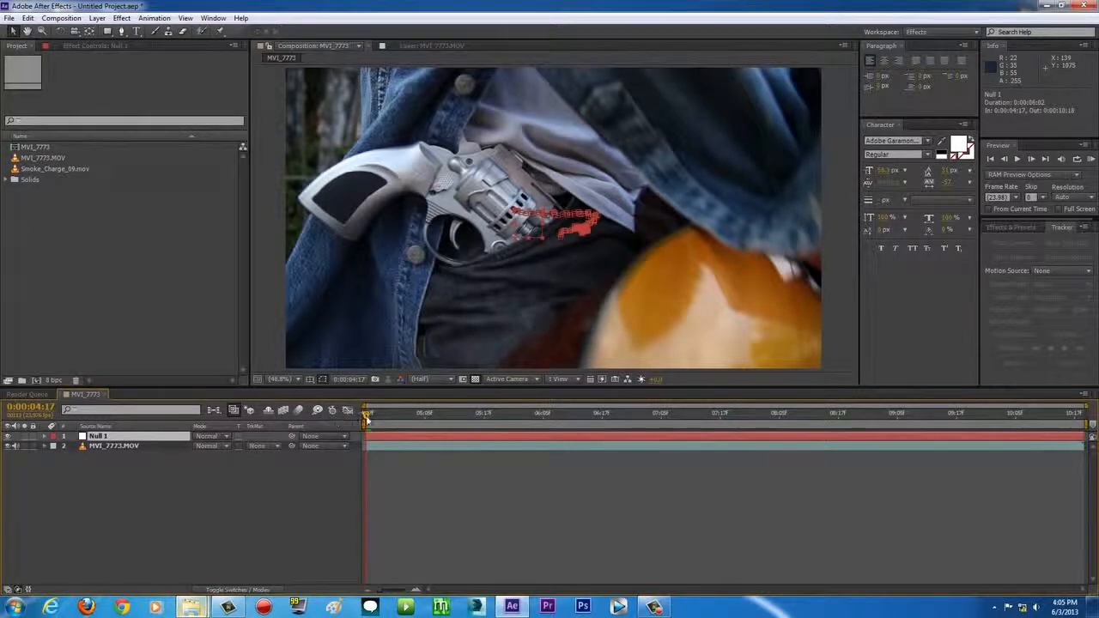
key("space")
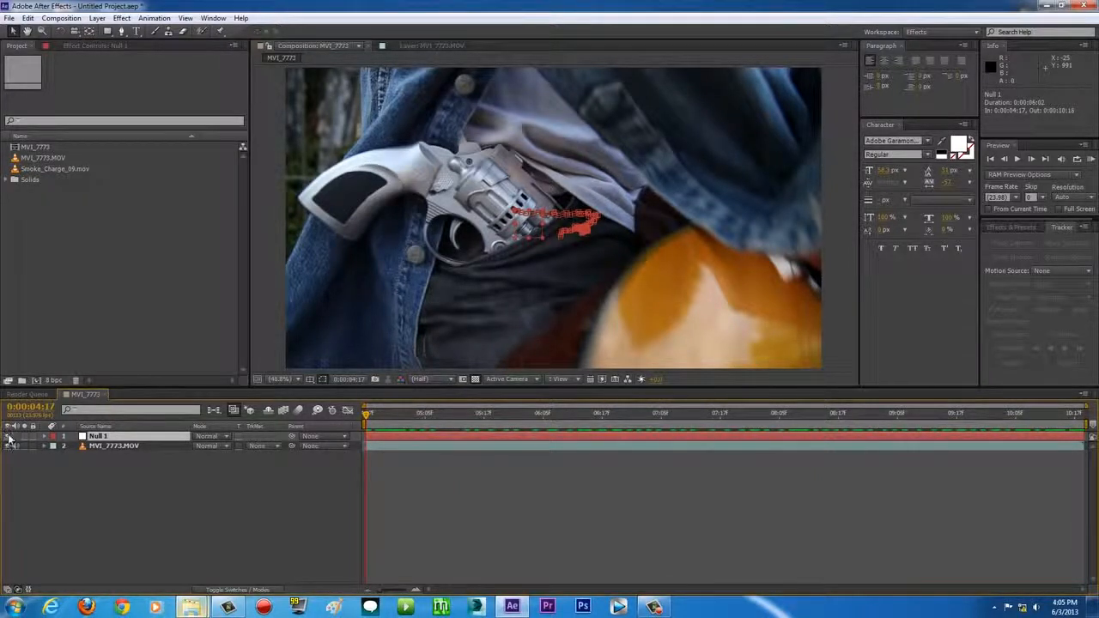
left_click(8, 437)
left_click_drag(375, 418, 180, 515)
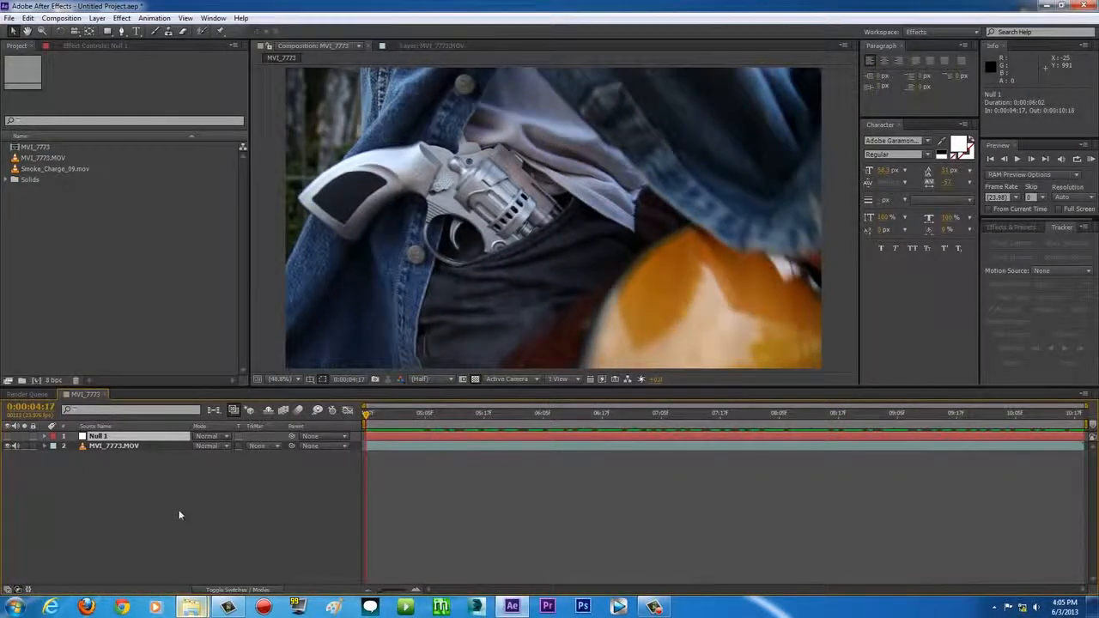
Step: Add Smoke_Charge_09.mov over the revolver footage and slide the layer earlier to start at 0:00:04:01, so smoke shows on the first frame
left_click_drag(36, 171, 539, 231)
left_click_drag(441, 418, 331, 412)
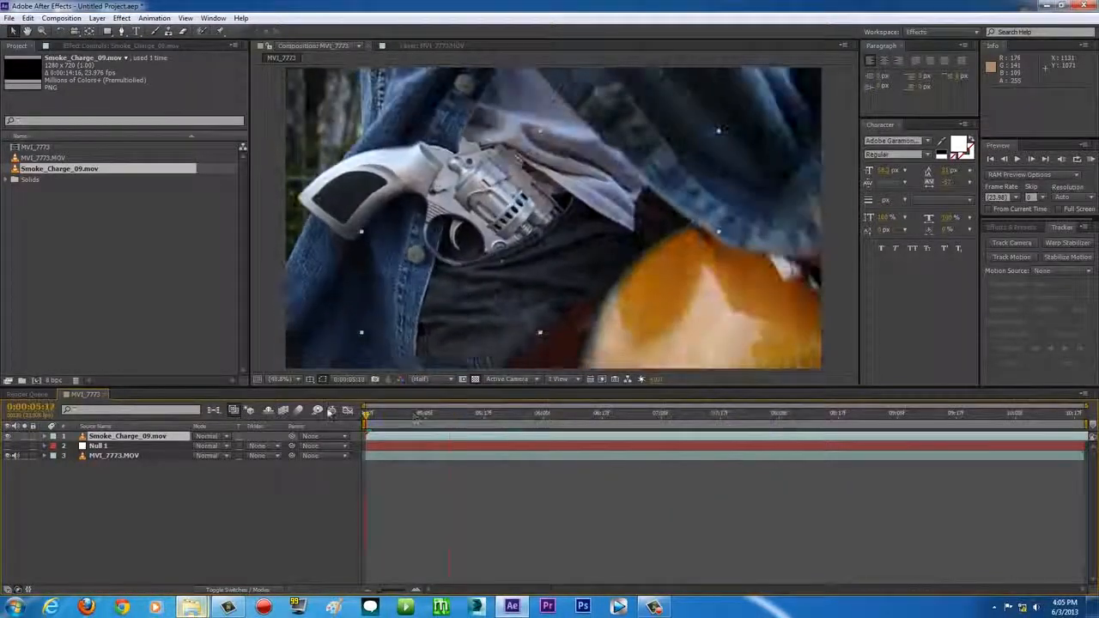
left_click_drag(419, 438, 376, 438)
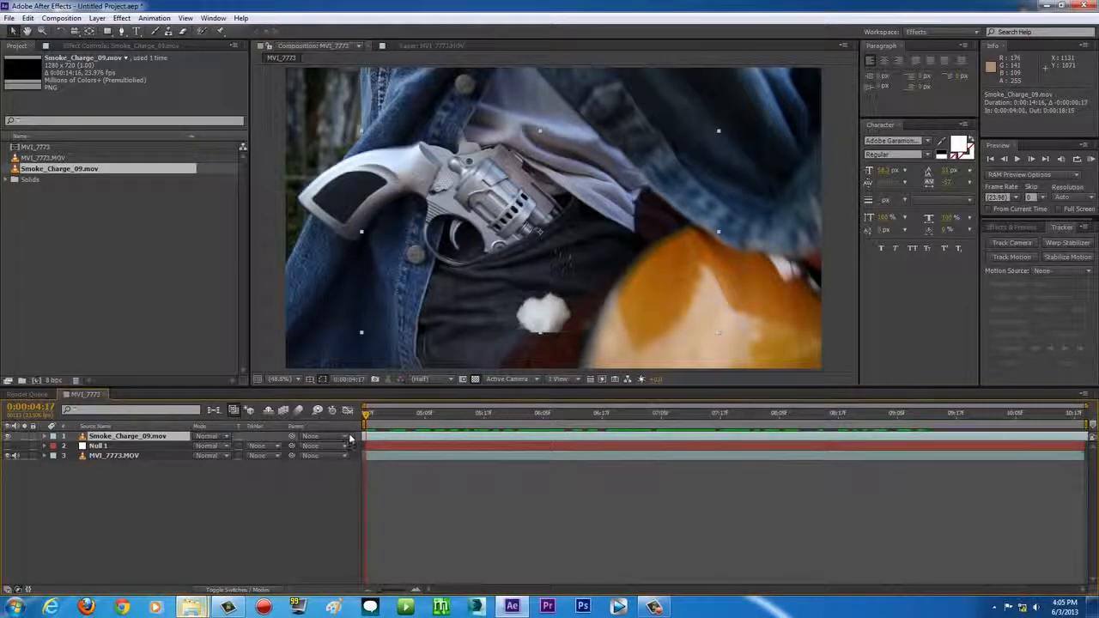
Step: Scale Smoke_Charge_09.mov up to about 228% and move it so the smoke puff covers the revolver's cylinder
key("s")
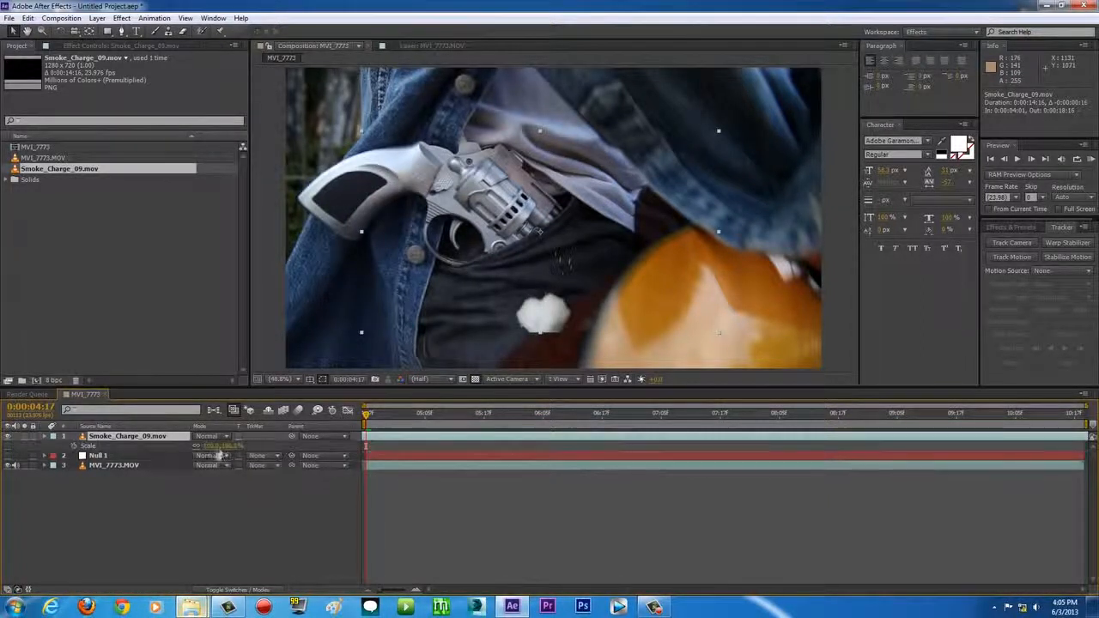
left_click_drag(233, 446, 297, 447)
left_click_drag(550, 344, 515, 167)
left_click_drag(376, 427, 318, 420)
left_click_drag(242, 445, 256, 444)
mouse_move(640, 215)
left_mouse_down()
mouse_move(634, 196)
mouse_move(635, 208)
left_mouse_up()
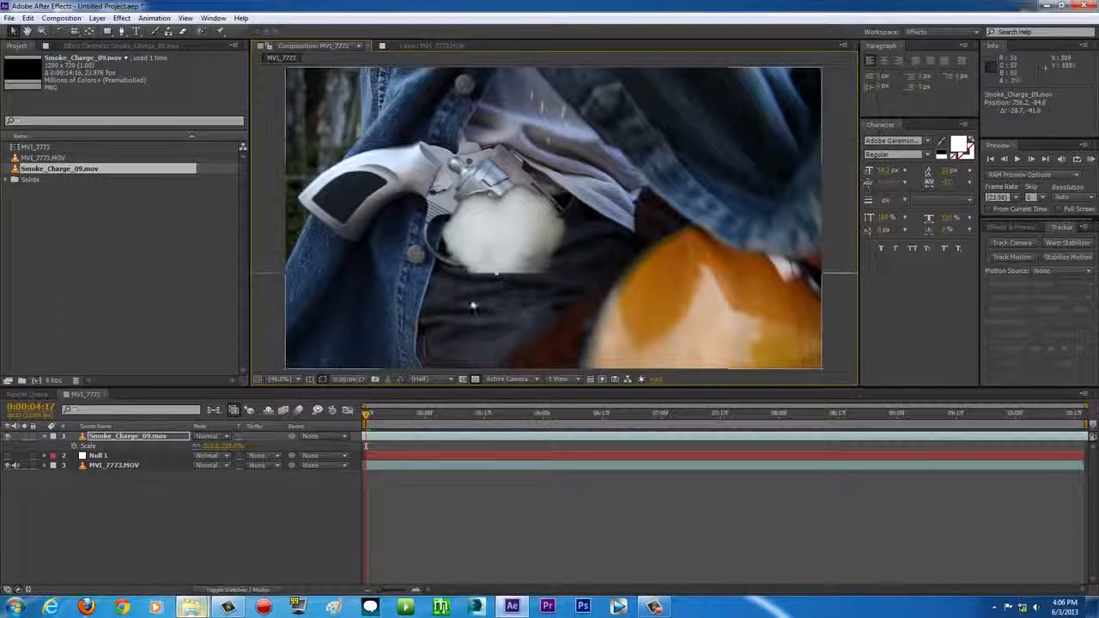
Step: Scrub through the composition to compare the smoke with the moving revolver and return to 0:00:04:17
left_click_drag(393, 419, 628, 421)
mouse_move(553, 424)
left_mouse_down()
mouse_move(378, 421)
mouse_move(567, 421)
left_mouse_up()
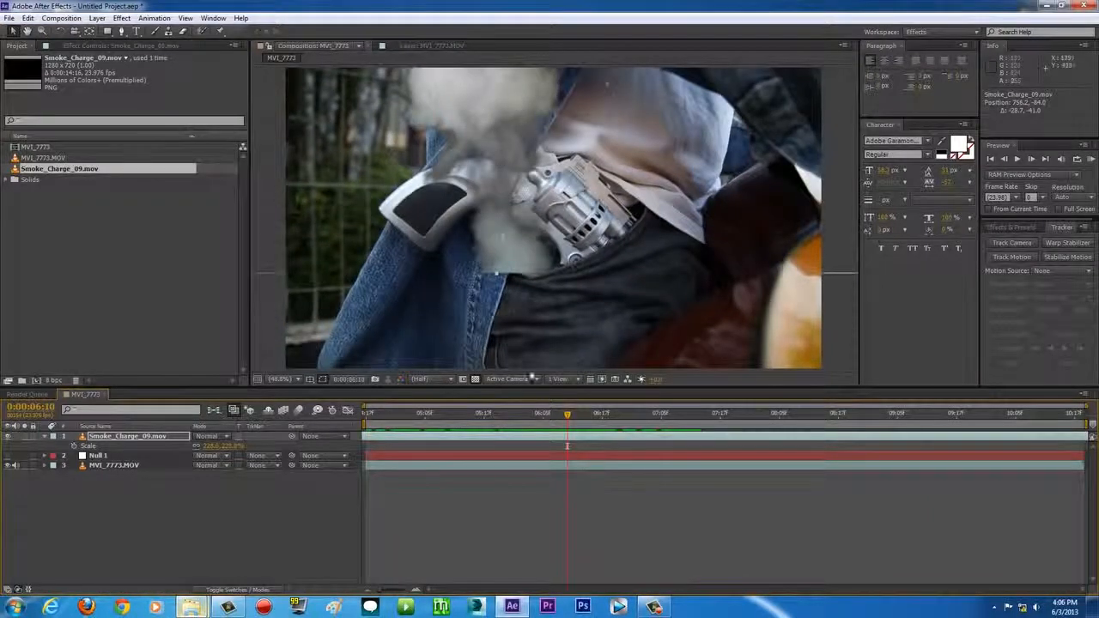
key("Home")
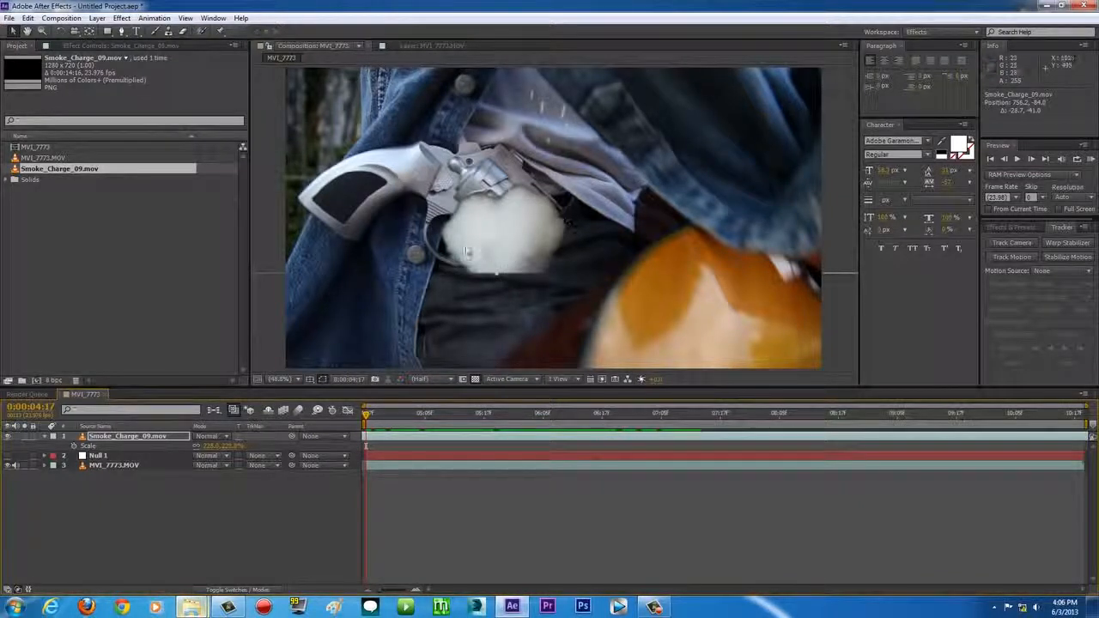
mouse_move(368, 417)
left_mouse_down()
mouse_move(605, 419)
mouse_move(361, 419)
left_mouse_up()
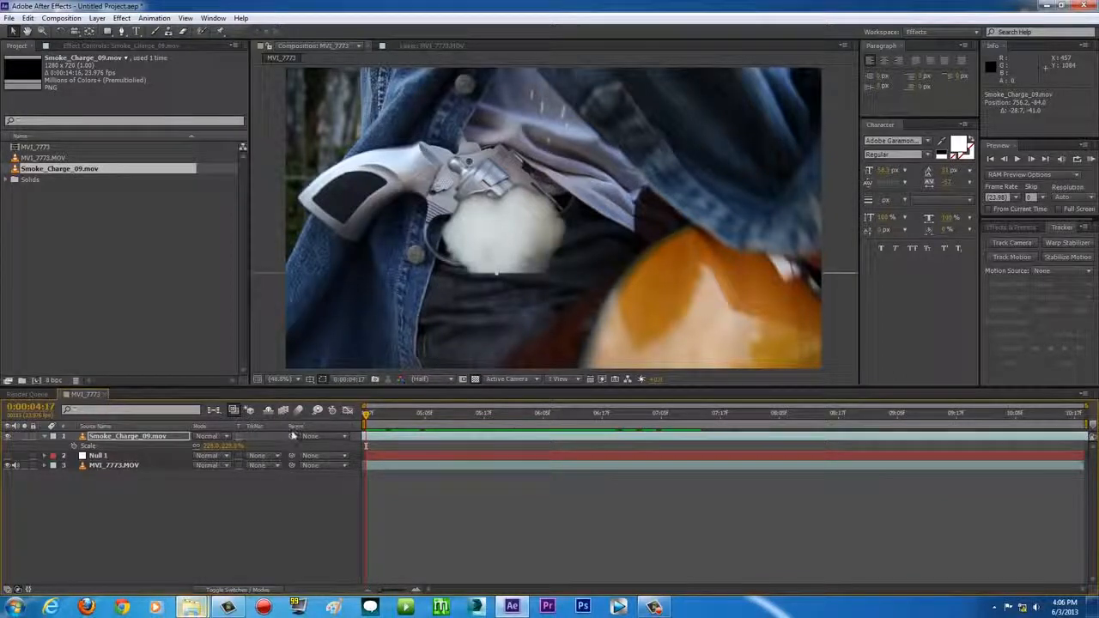
Step: Parent the Smoke_Charge_09.mov layer to Null 1
left_click(129, 437)
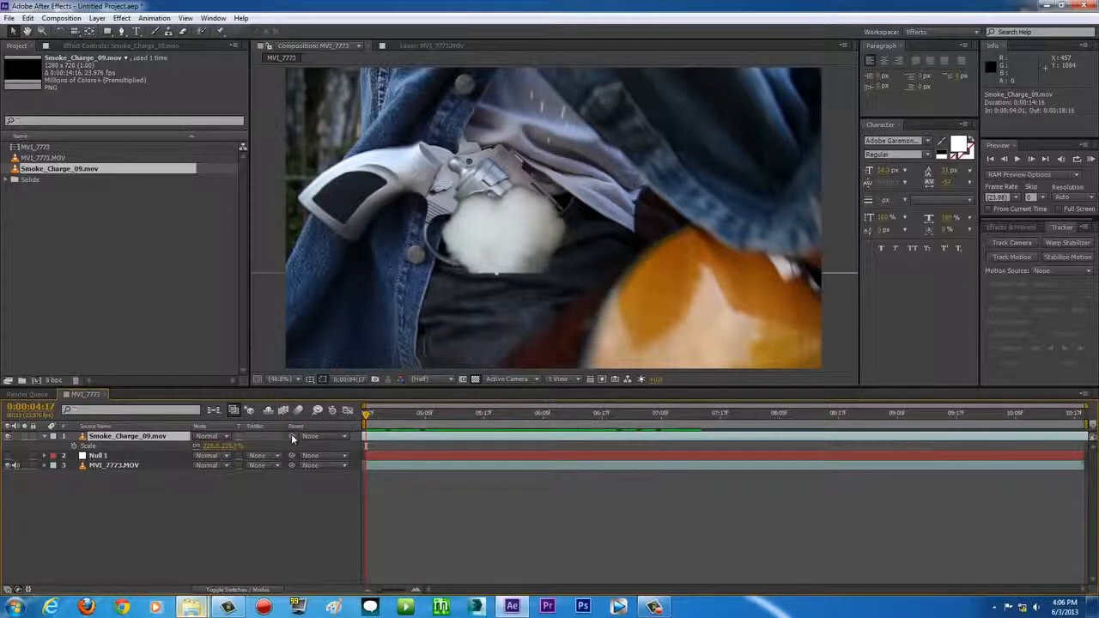
left_click_drag(291, 436, 100, 460)
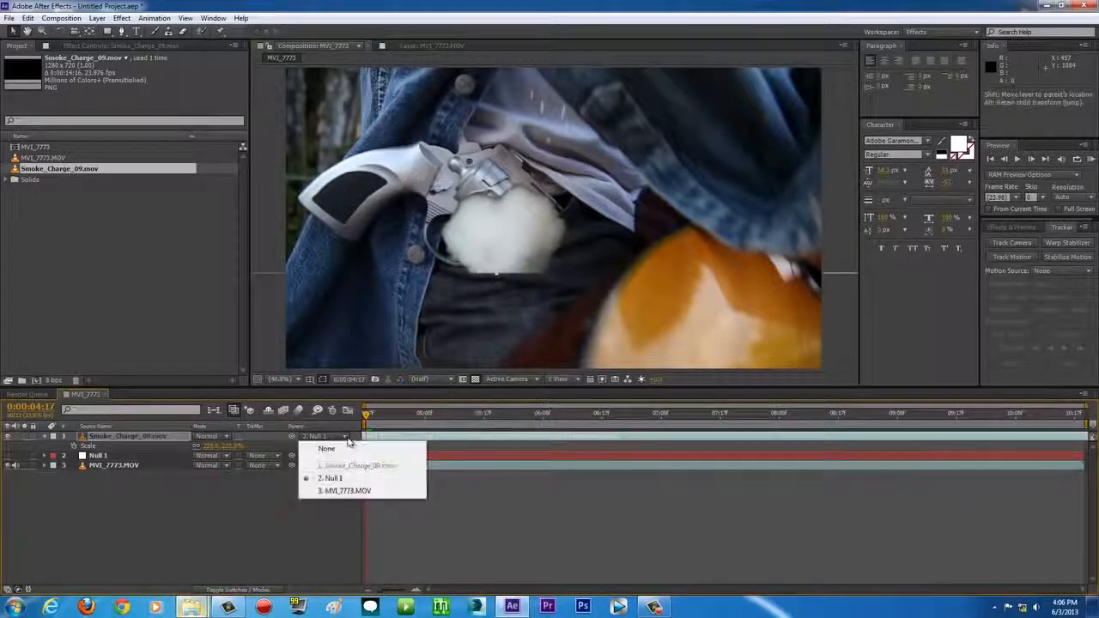
left_click(267, 441)
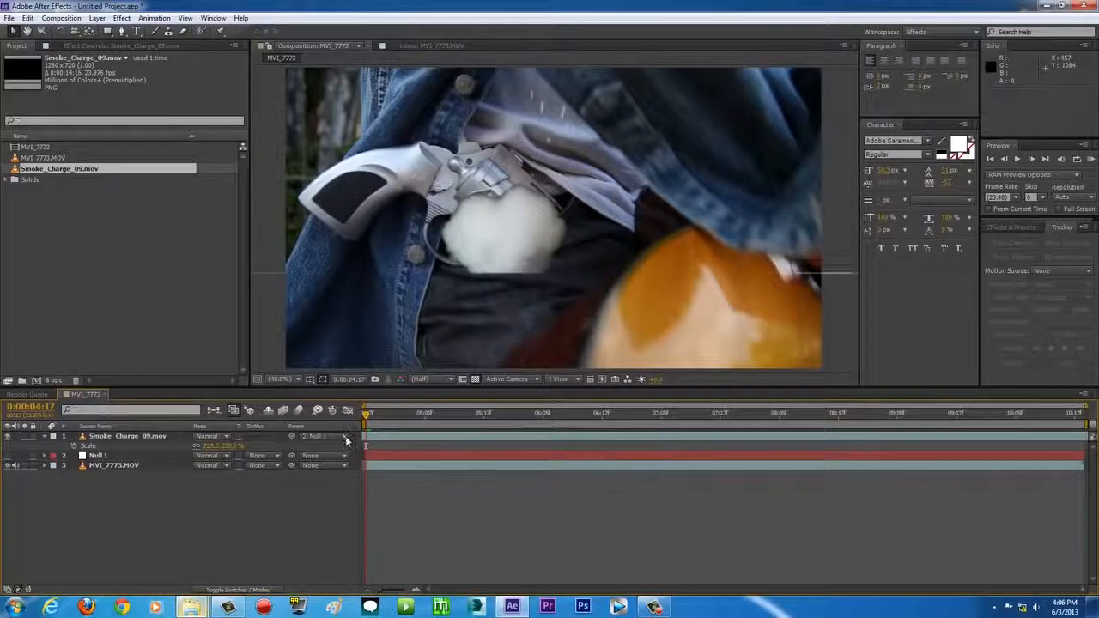
left_click(347, 439)
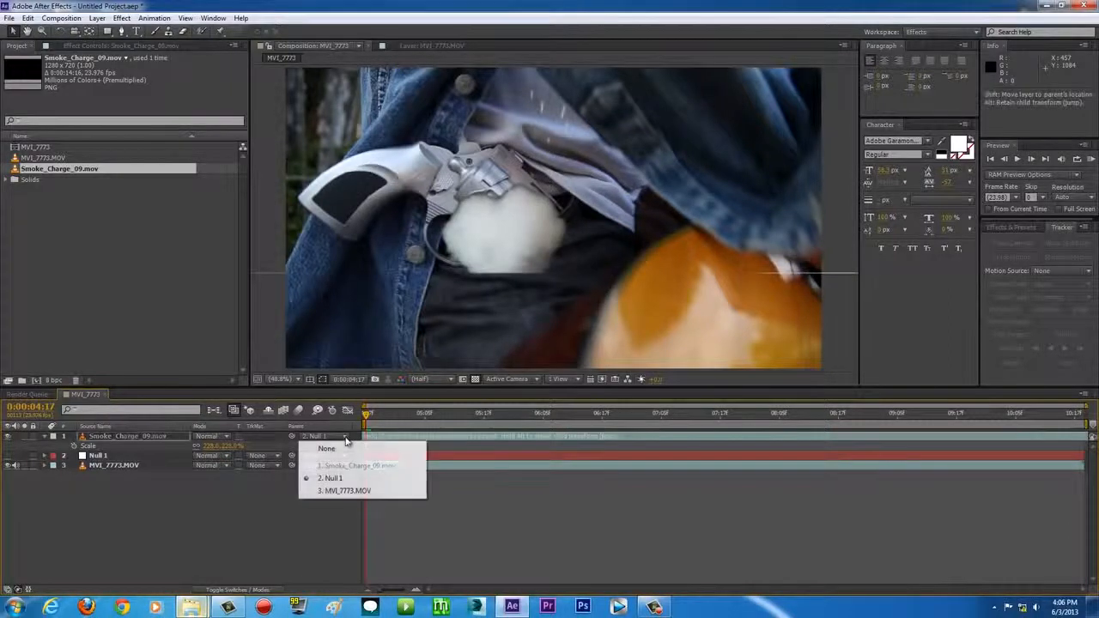
left_click(342, 482)
left_click(138, 457)
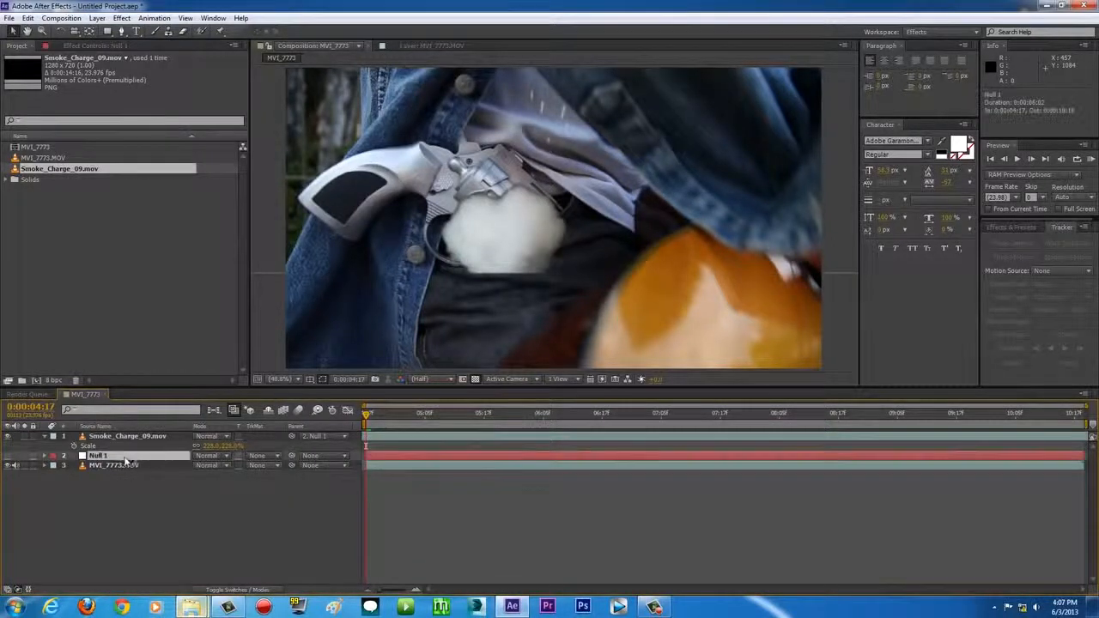
left_click_drag(291, 437, 126, 456)
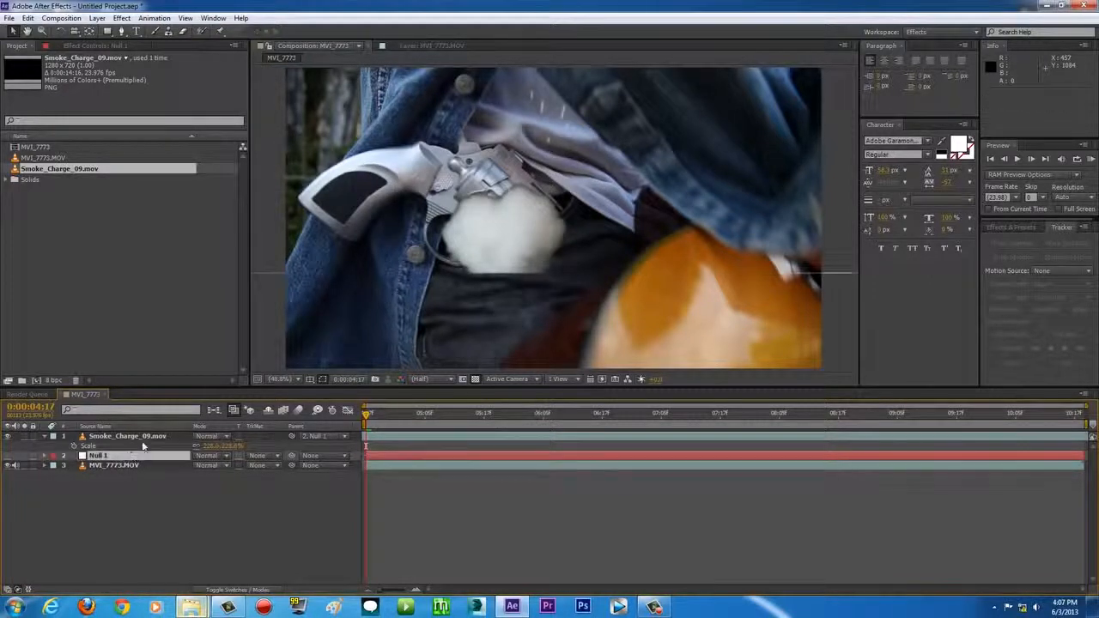
Step: Scrub from the start to about 0:00:05:21 to check how the parented smoke follows the revolver
left_click(129, 436)
left_click(378, 418)
left_click_drag(378, 420, 454, 438)
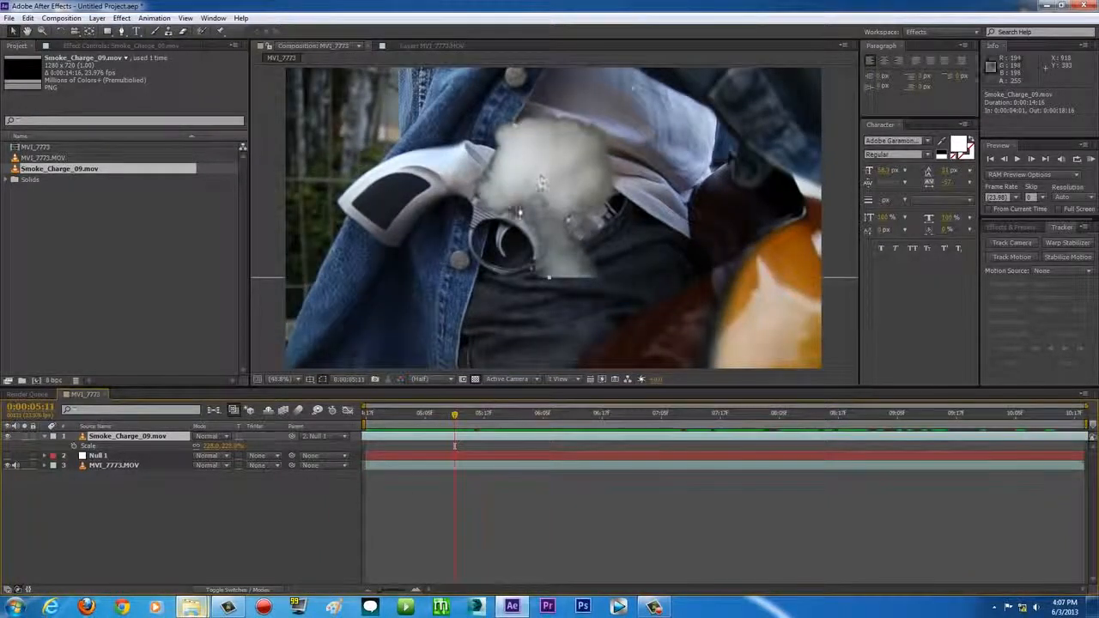
left_click_drag(450, 414, 504, 419)
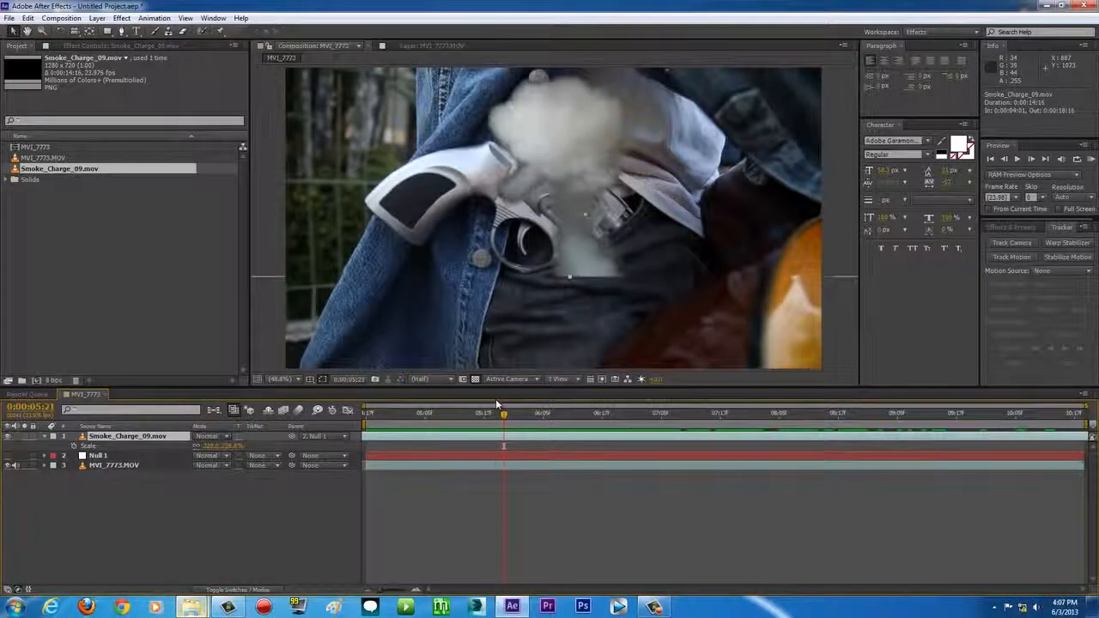
Step: Try the Subtract blending mode on the Smoke_Charge_09.mov layer
left_click(228, 588)
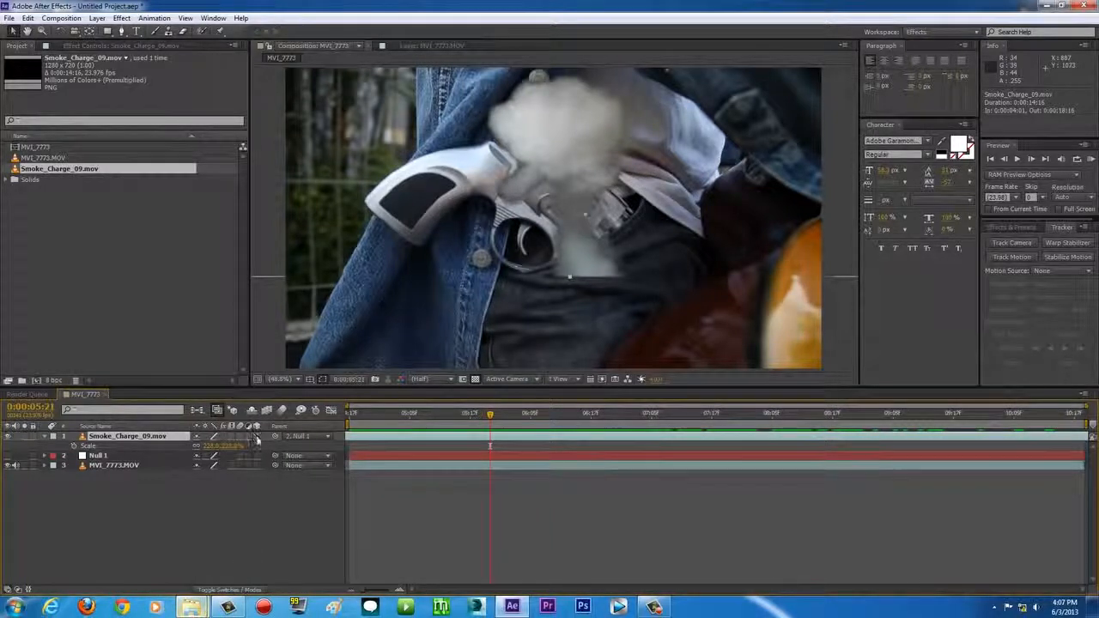
left_click(220, 591)
left_click(213, 437)
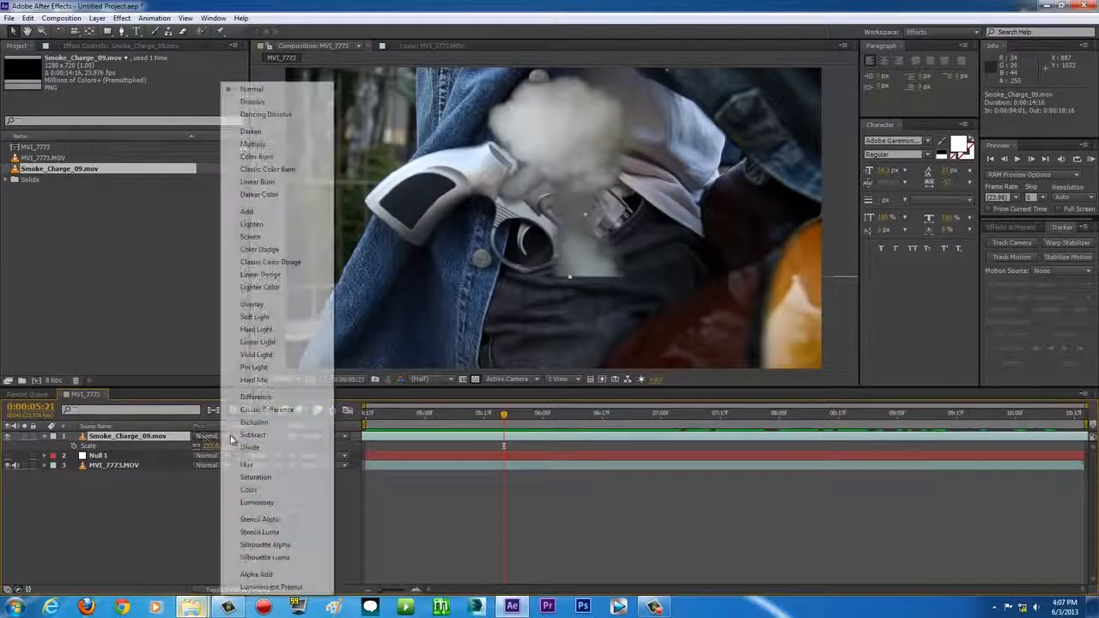
left_click(230, 436)
left_click(206, 437)
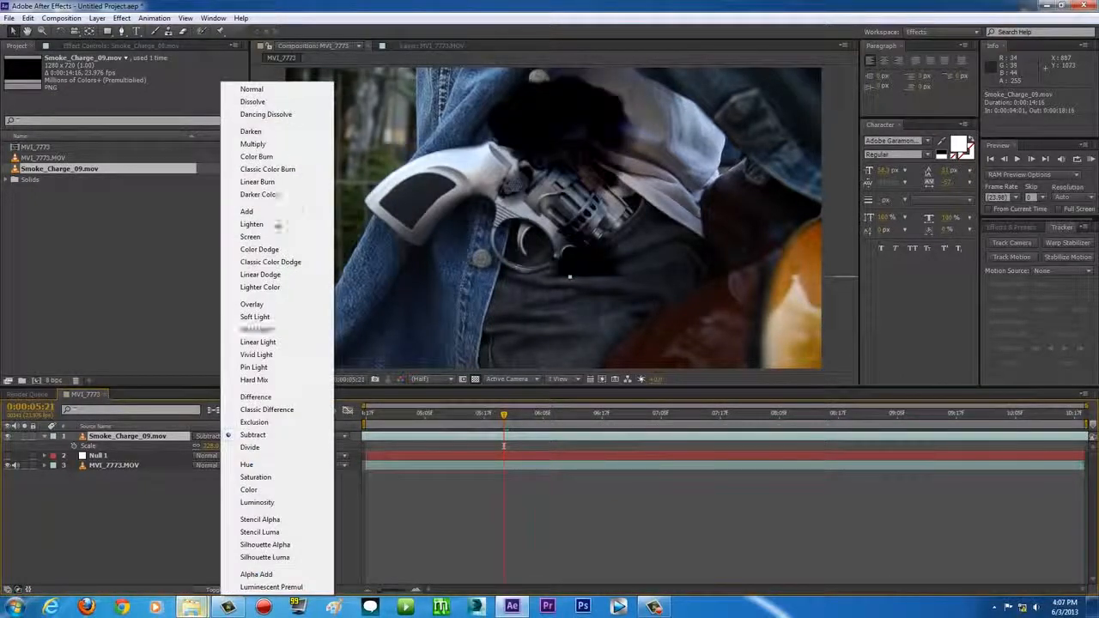
left_click(152, 332)
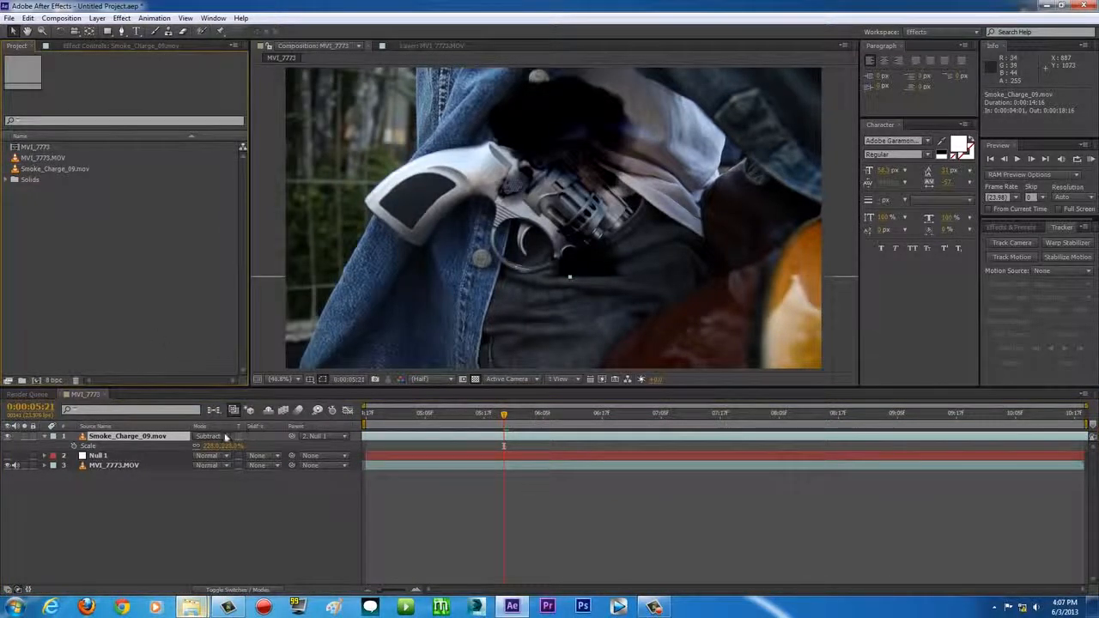
Step: Compare the Lighten and Normal blending modes on the Smoke_Charge_09.mov layer while scrubbing around 0:00:05:08 to 0:00:05:13
left_click(225, 437)
left_click(252, 224)
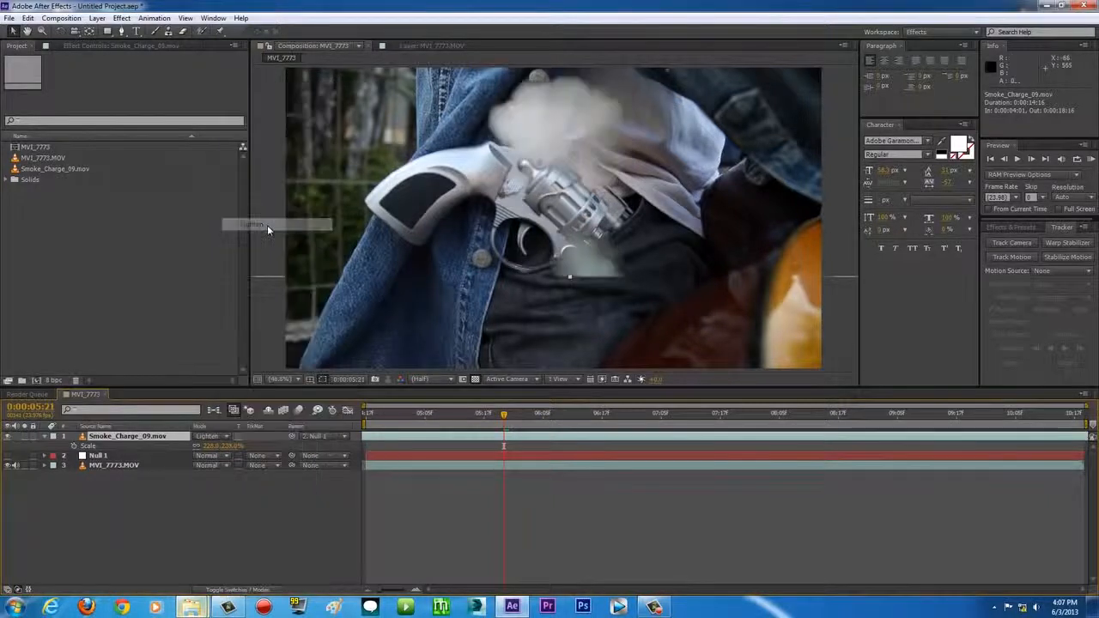
left_click(367, 412)
left_click_drag(367, 413, 440, 413)
left_click(226, 437)
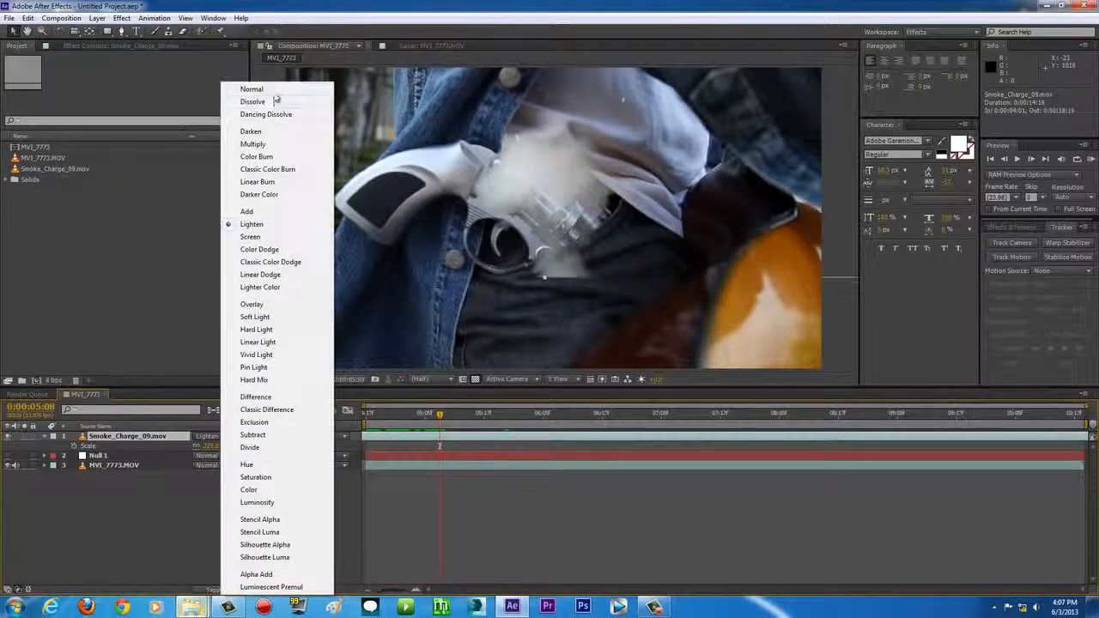
left_click(252, 88)
left_click_drag(440, 413, 463, 416)
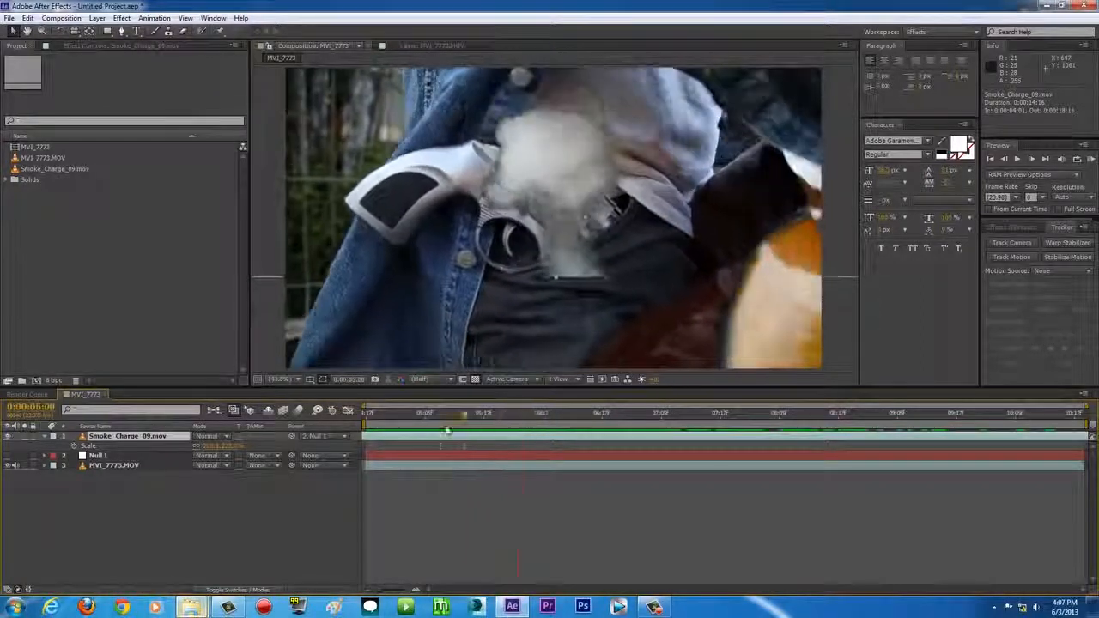
Step: Set the Smoke_Charge_09.mov layer's blending mode to Lighten and play back the composition to check it
left_click(226, 436)
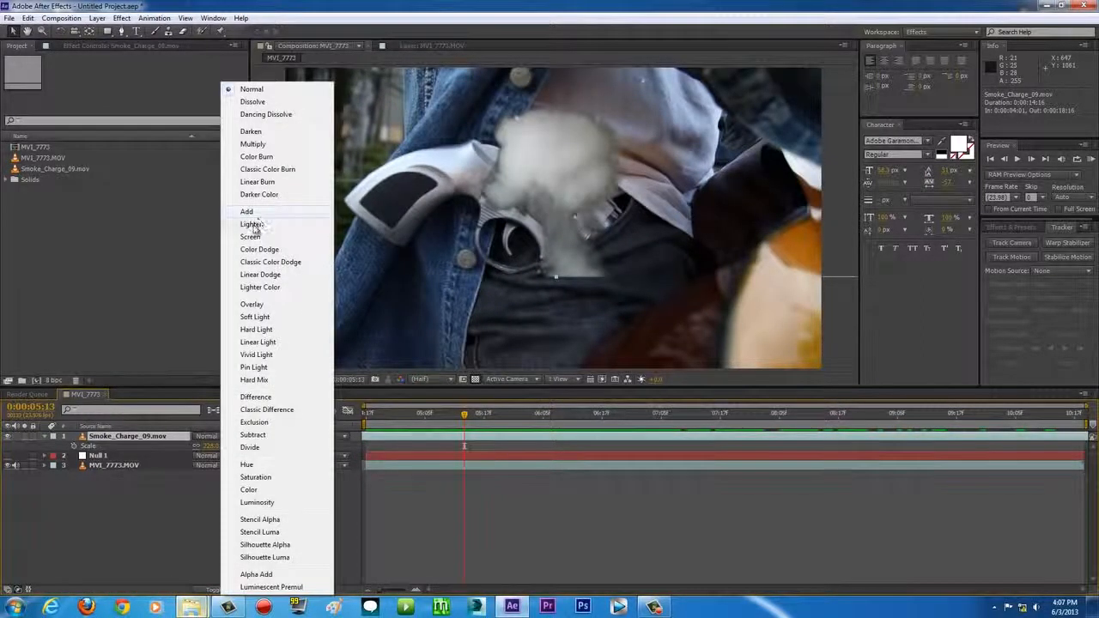
left_click(257, 225)
key("space")
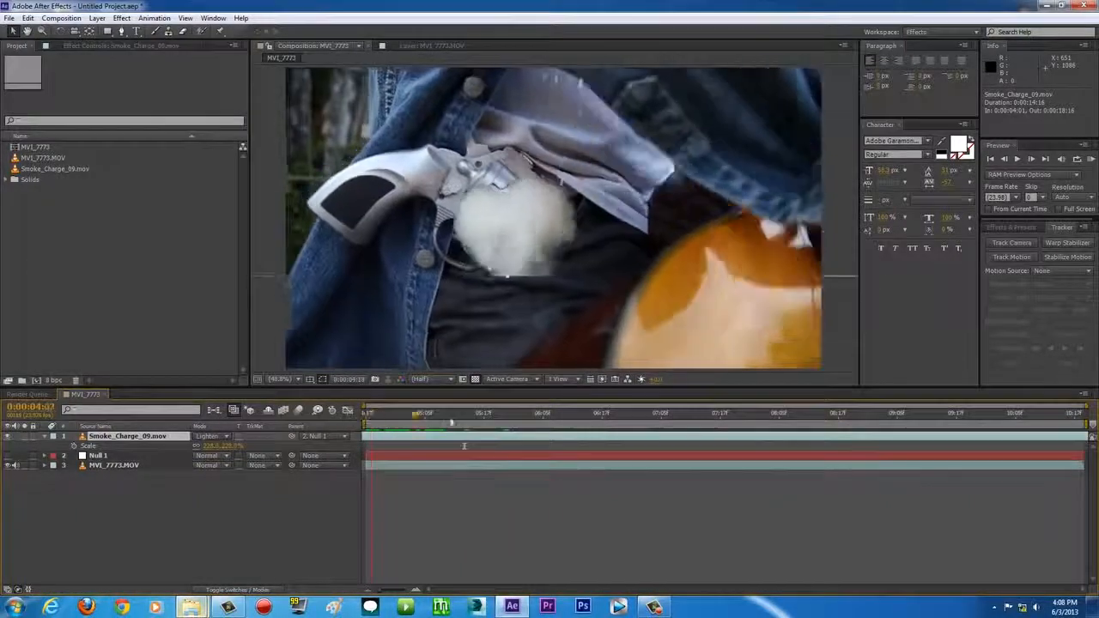
key("space")
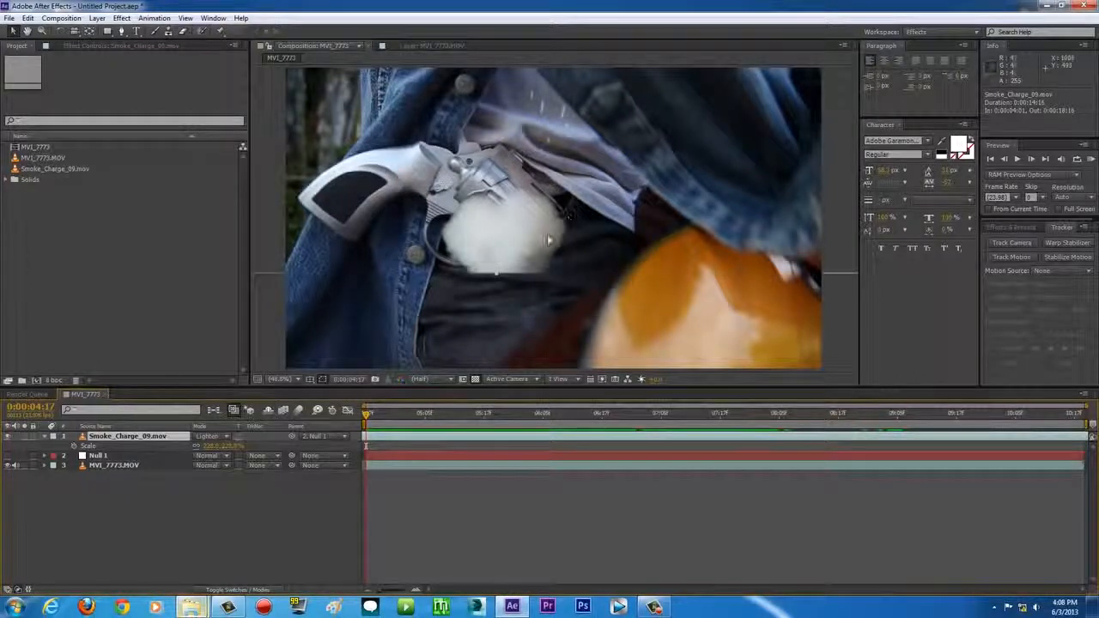
Step: Choose the Pen tool and lower the Smoke_Charge_09.mov layer's opacity to 0% to uncover the revolver for masking
left_click(119, 31)
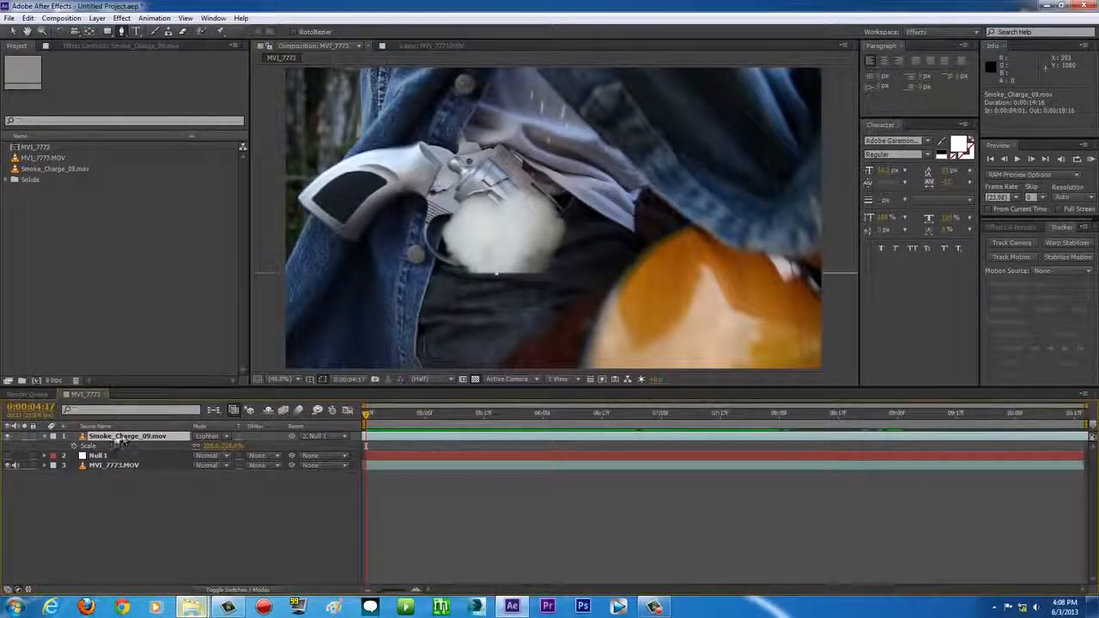
left_click(45, 437)
left_click(46, 437)
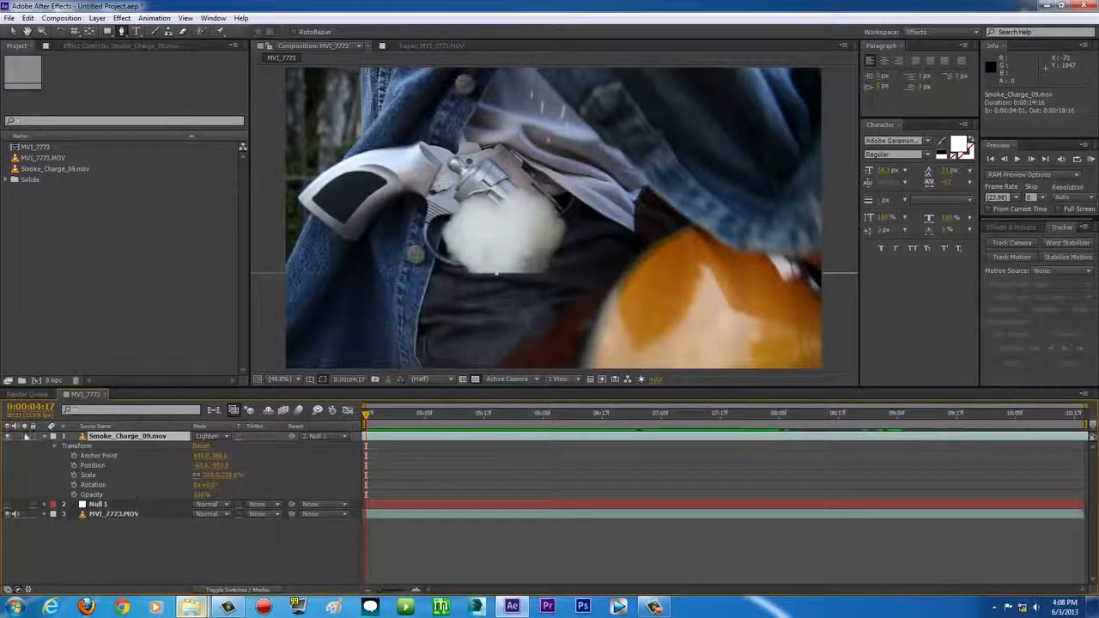
left_click(54, 447)
left_click(54, 447)
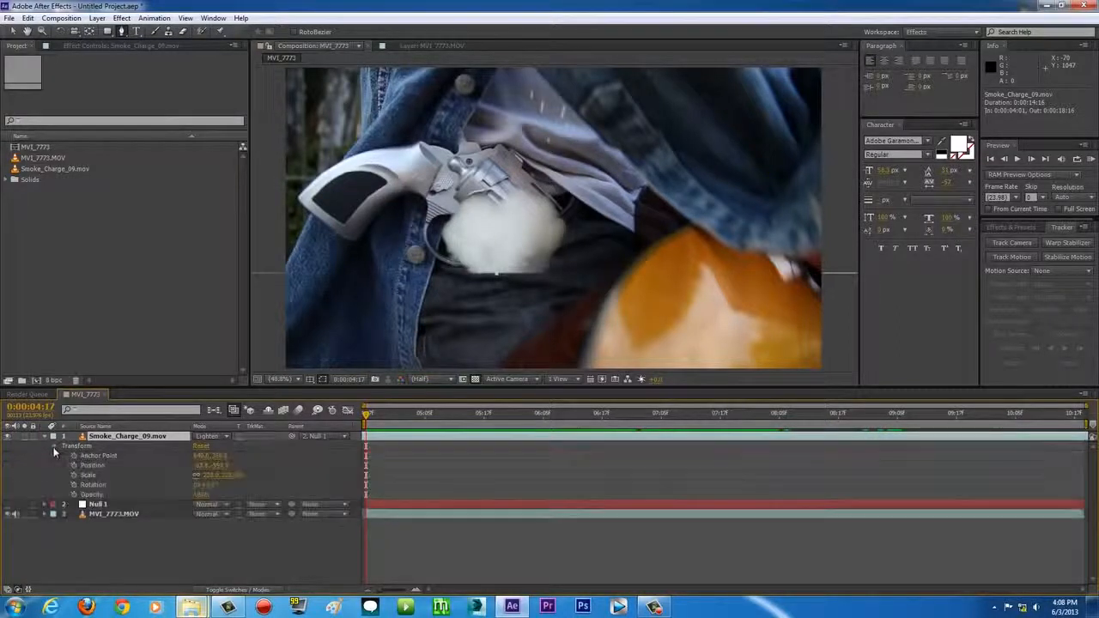
left_click_drag(199, 495, 146, 496)
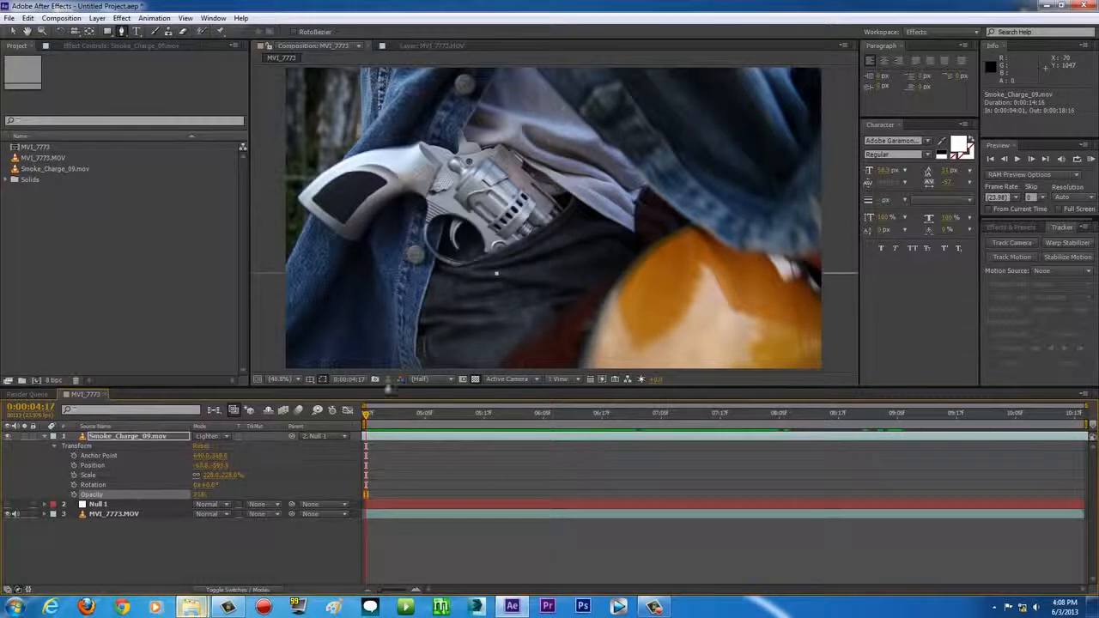
Step: Start a mask on the smoke layer, tracing the trouser edge from below the trigger guard up past the barrel
scroll(417, 312, "up", 3)
scroll(417, 313, "down", 4)
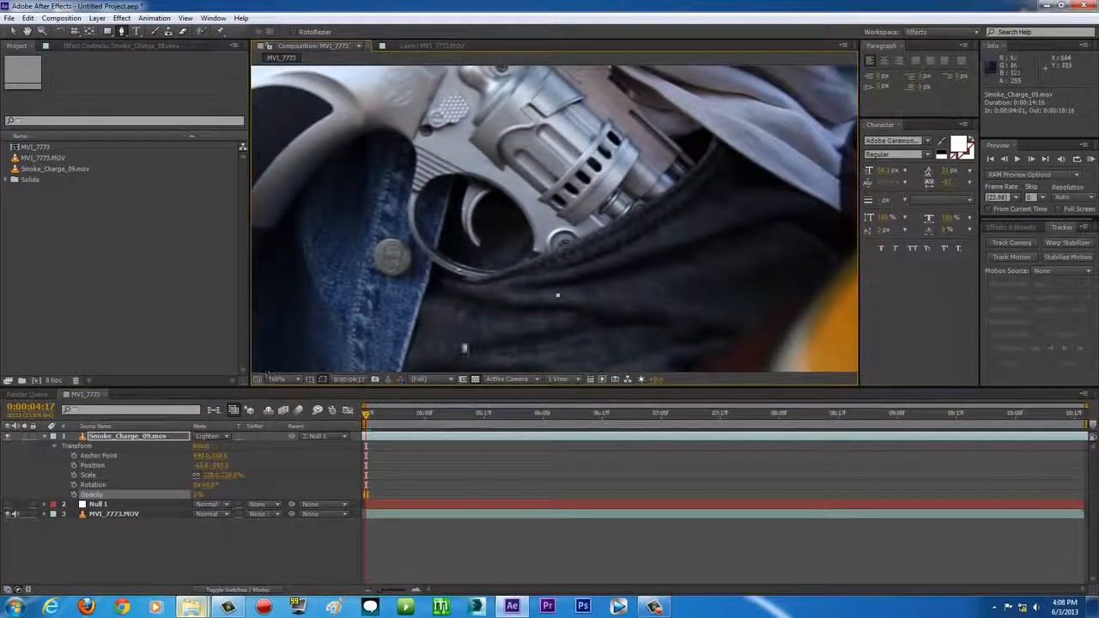
left_click_drag(429, 276, 492, 280)
left_click(566, 248)
left_click_drag(647, 209, 695, 172)
left_click(711, 147)
left_click(741, 108)
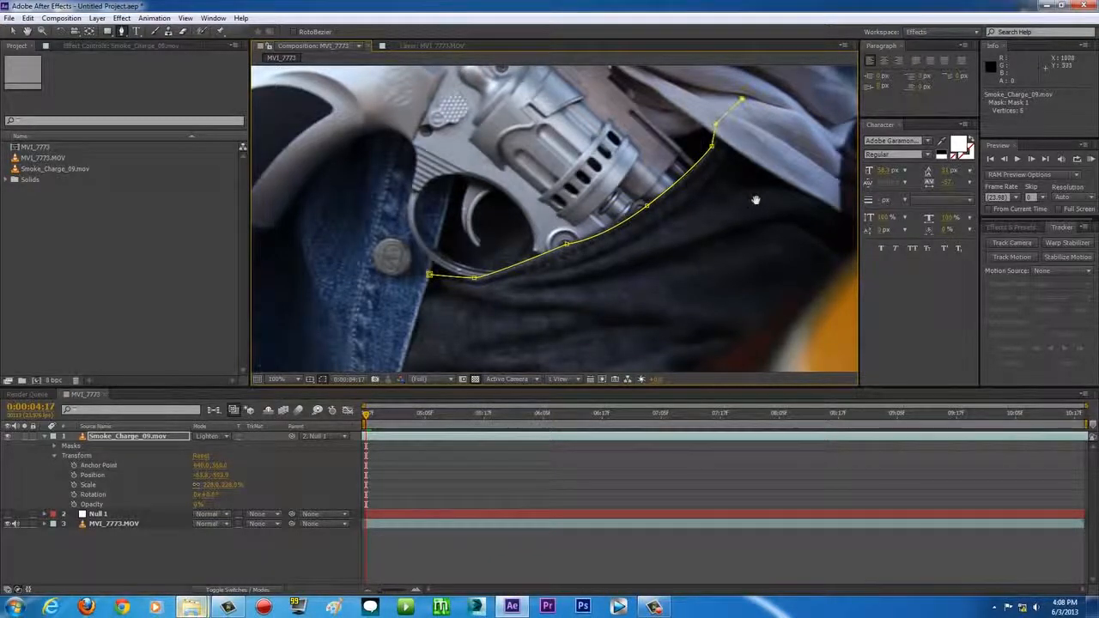
Step: Continue the mask outline around the guitar, below the frame and up over the jacket, closing it at its first point
scroll(754, 204, "down", 2)
left_click(712, 331)
left_click(488, 342)
left_click(406, 317)
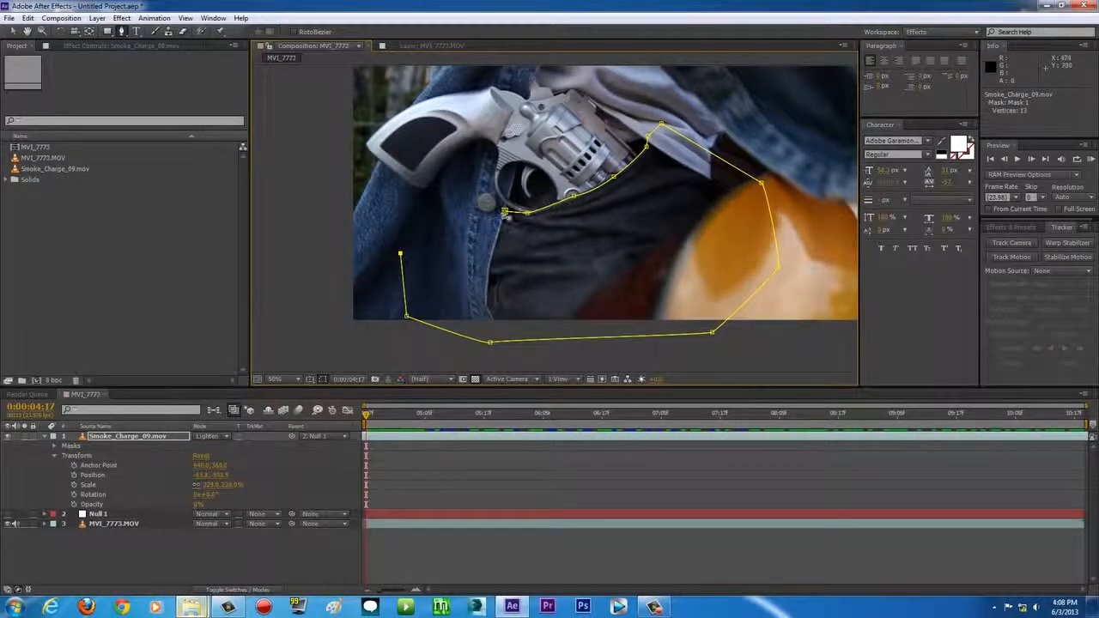
left_click(505, 212)
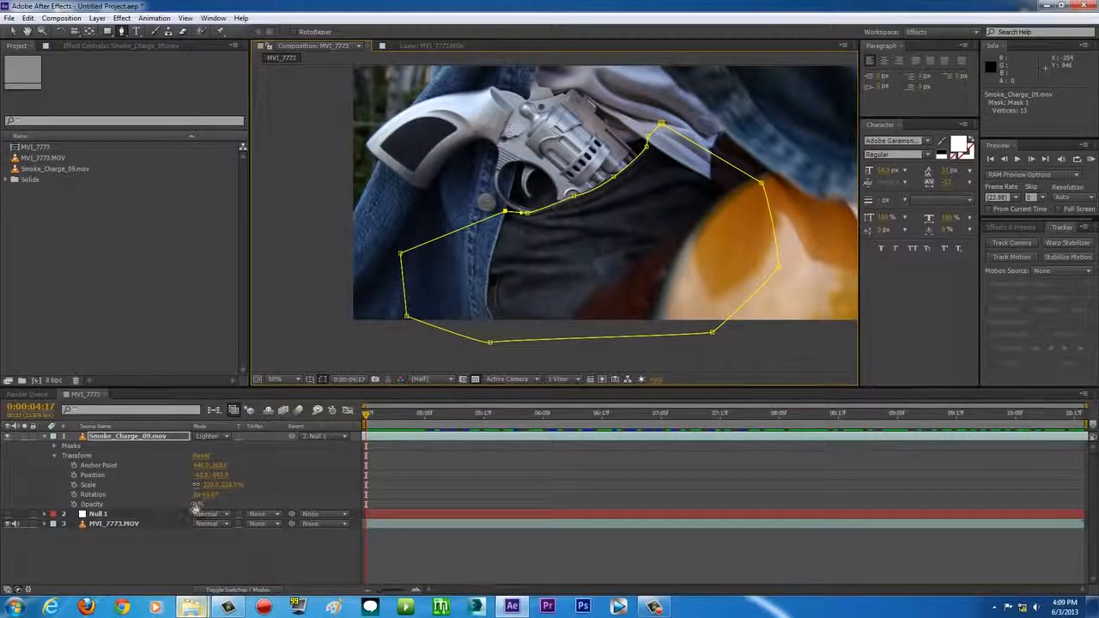
Step: Restore the smoke layer's opacity to 100% and inspect the masked smoke around the revolver
left_click_drag(197, 504, 252, 500)
left_click_drag(344, 498, 352, 498)
left_click_drag(616, 293, 594, 361)
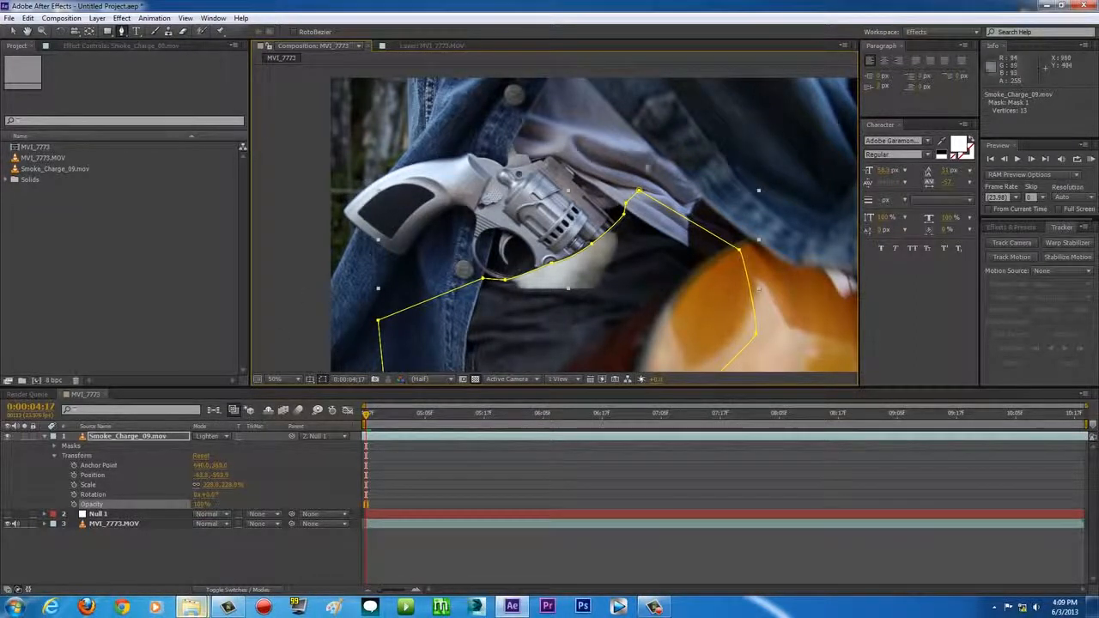
scroll(612, 267, "down", 2)
left_click_drag(527, 288, 489, 312)
scroll(543, 225, "up", 2)
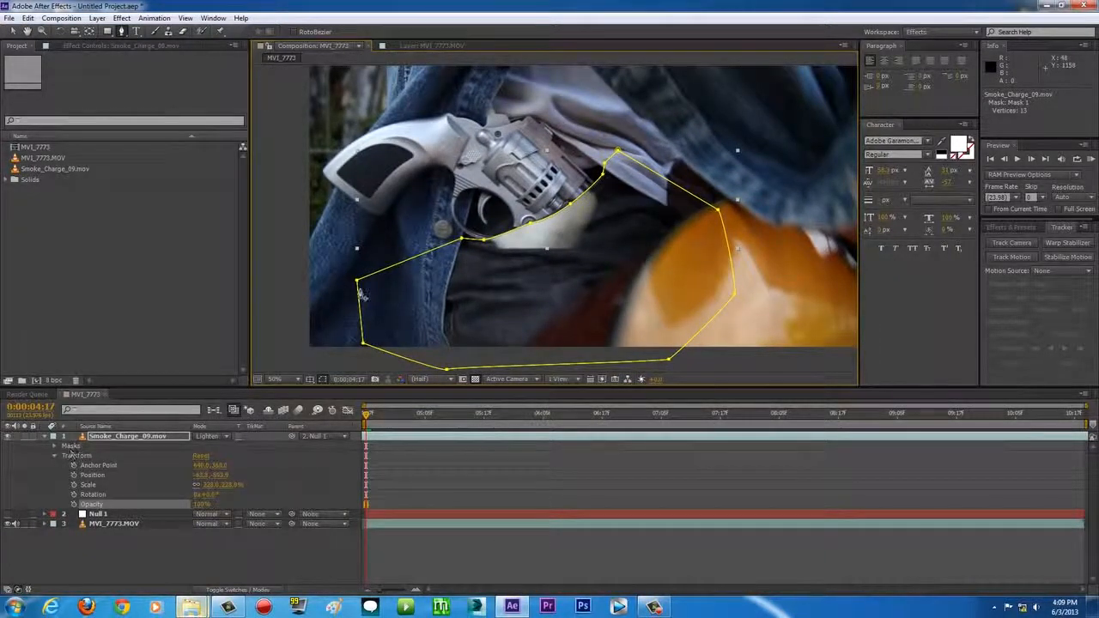
Step: Set the mode of the smoke layer's Mask 1 to Subtract so the smoke is cut away below the trouser edge
left_click(74, 447)
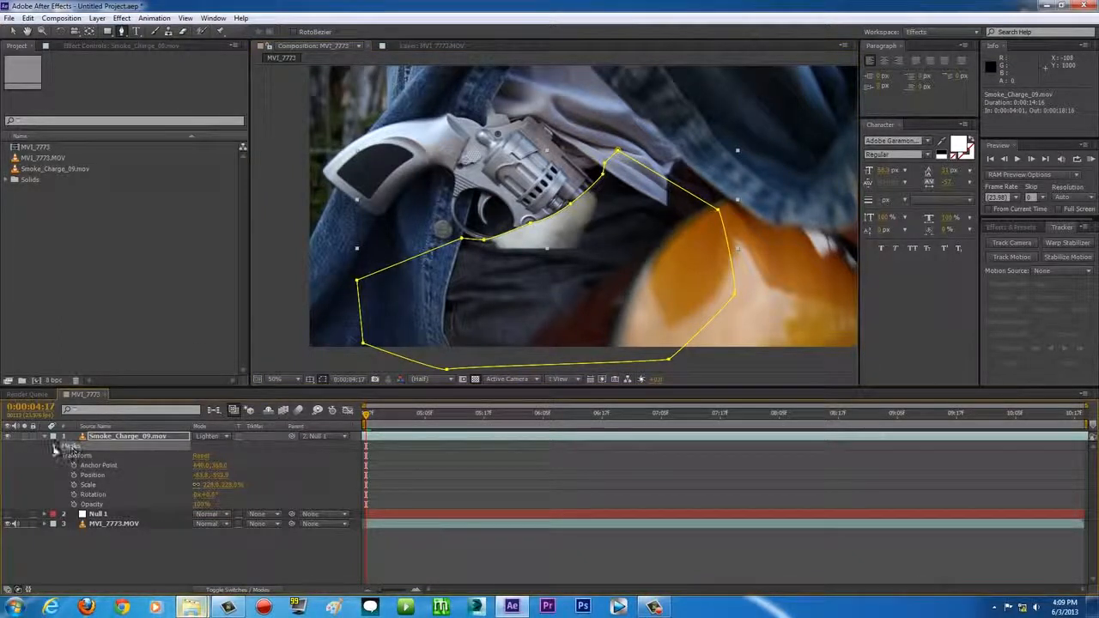
left_click(55, 449)
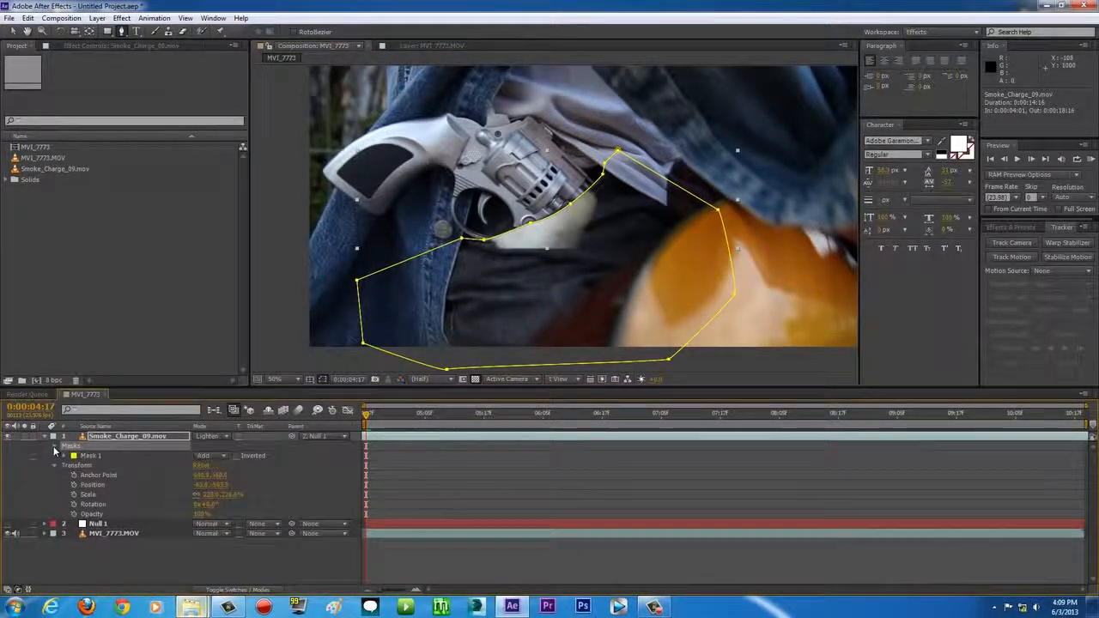
left_click(224, 460)
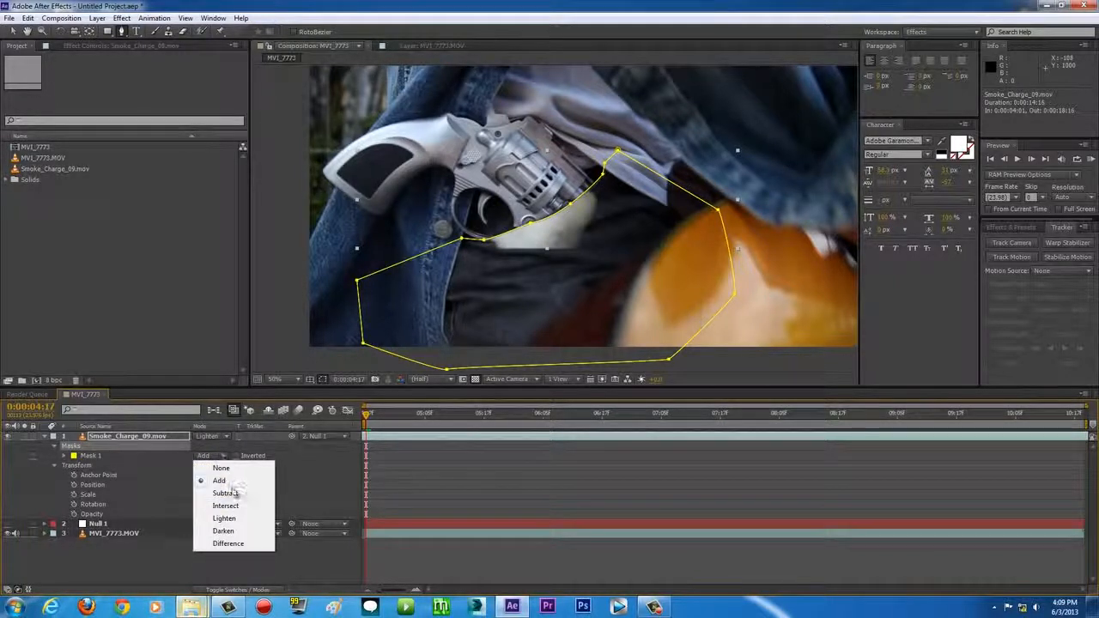
left_click(225, 493)
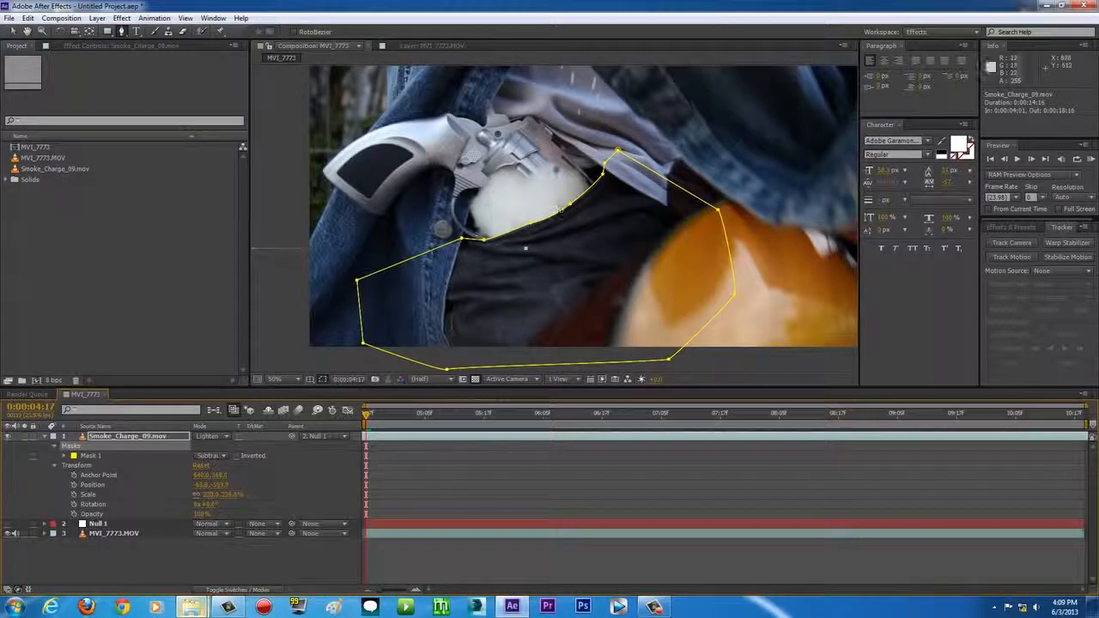
Step: Scrub to about 0:00:06:04 and back to check the masked smoke, and collapse the smoke layer's properties
left_click_drag(395, 417, 539, 426)
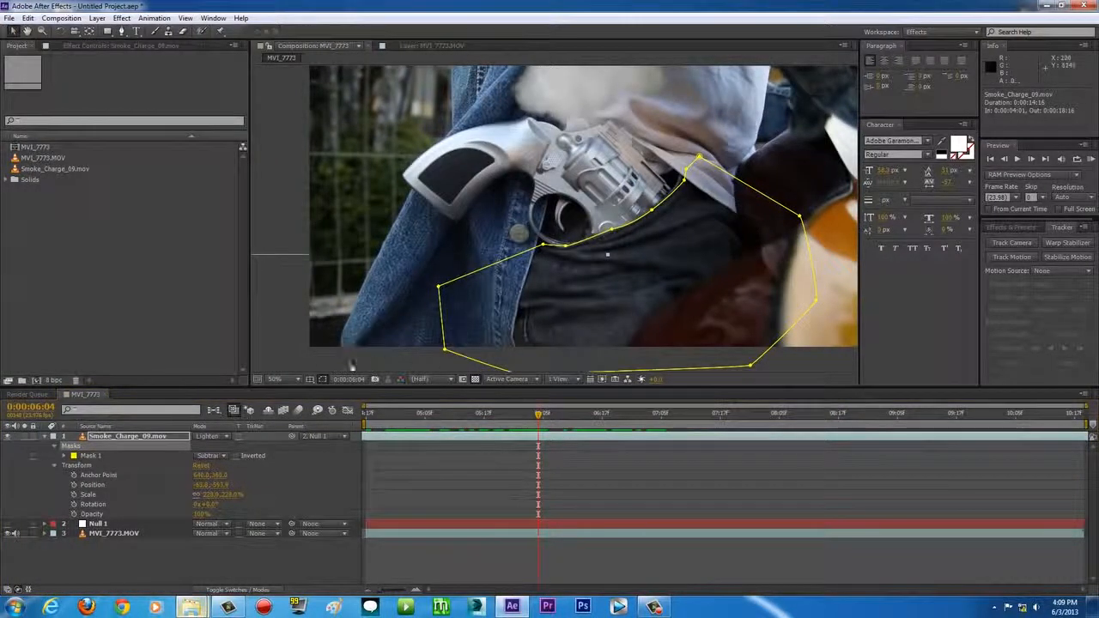
left_click(333, 367)
left_click_drag(369, 418, 464, 417)
left_click_drag(361, 447, 184, 567)
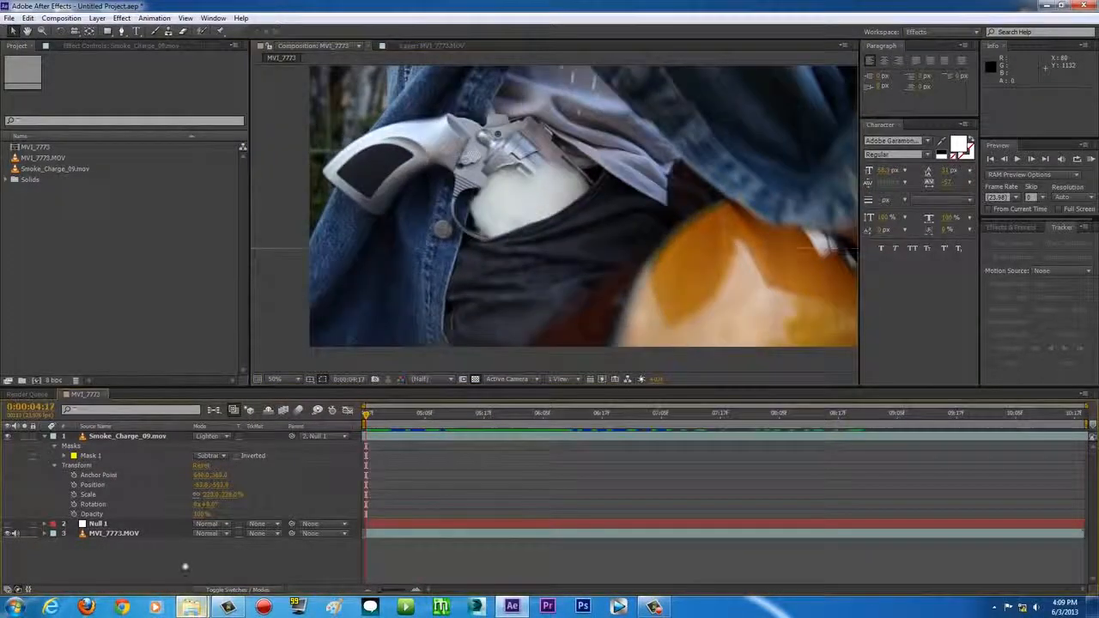
left_click(46, 437)
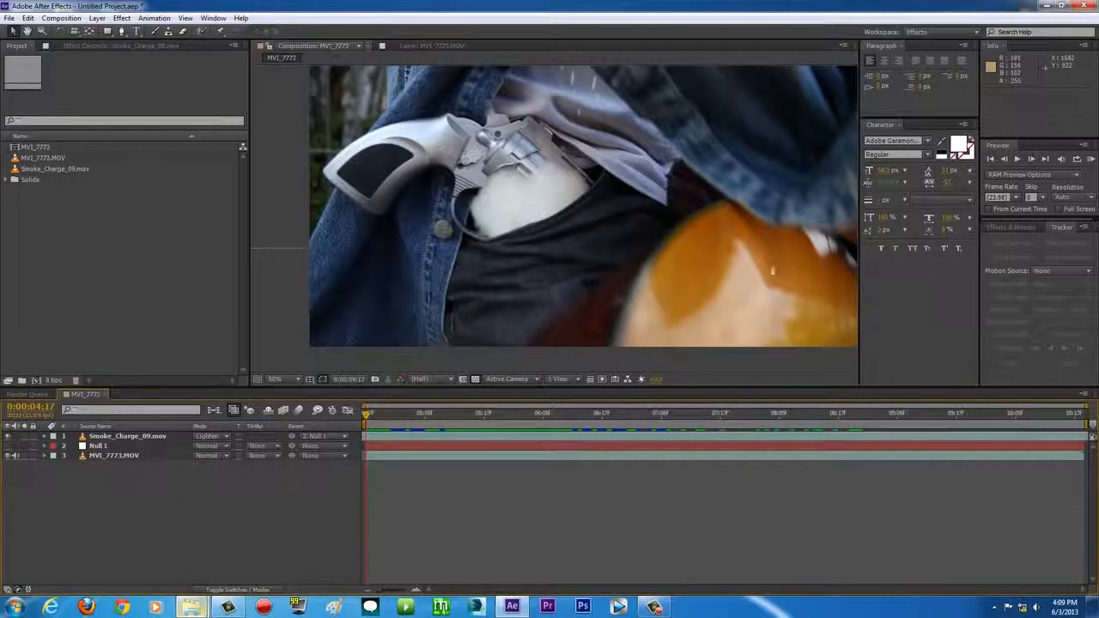
Step: Fit the composition view up to 100% and review the finished smoke shot with a RAM preview and by scrubbing
left_click(282, 379)
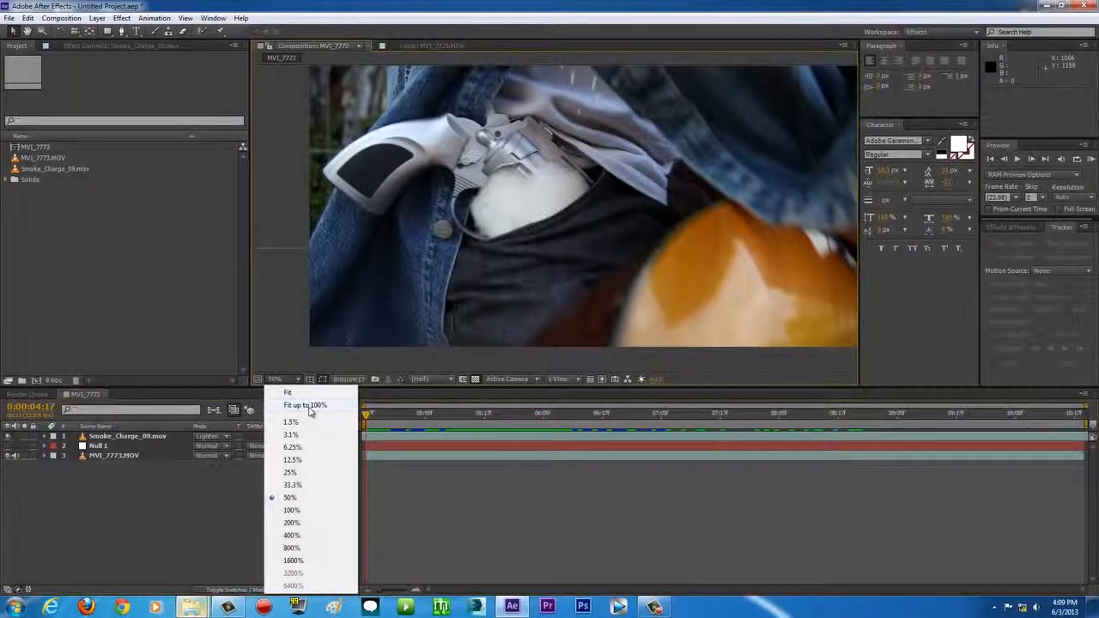
left_click(307, 405)
left_click(1092, 160)
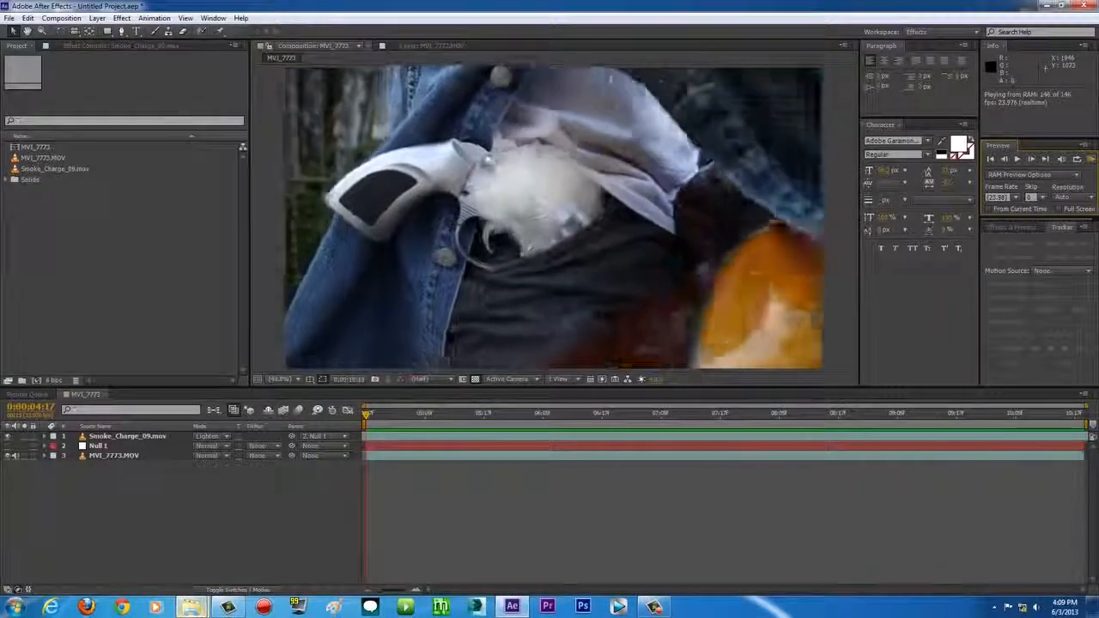
key("space")
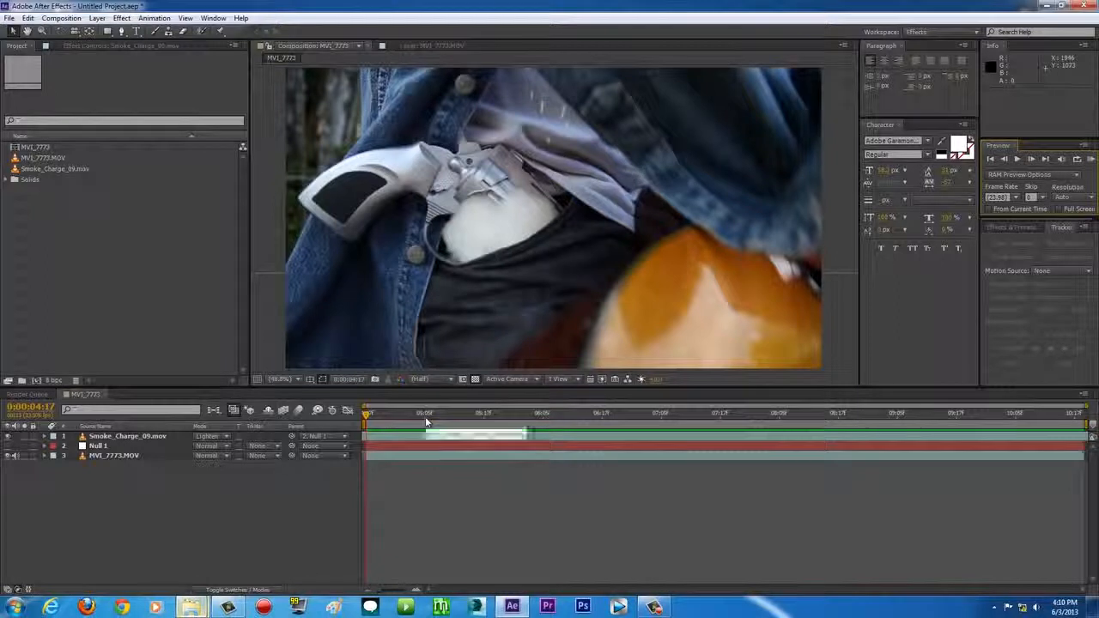
left_click_drag(368, 416, 734, 440)
left_click_drag(842, 445, 340, 428)
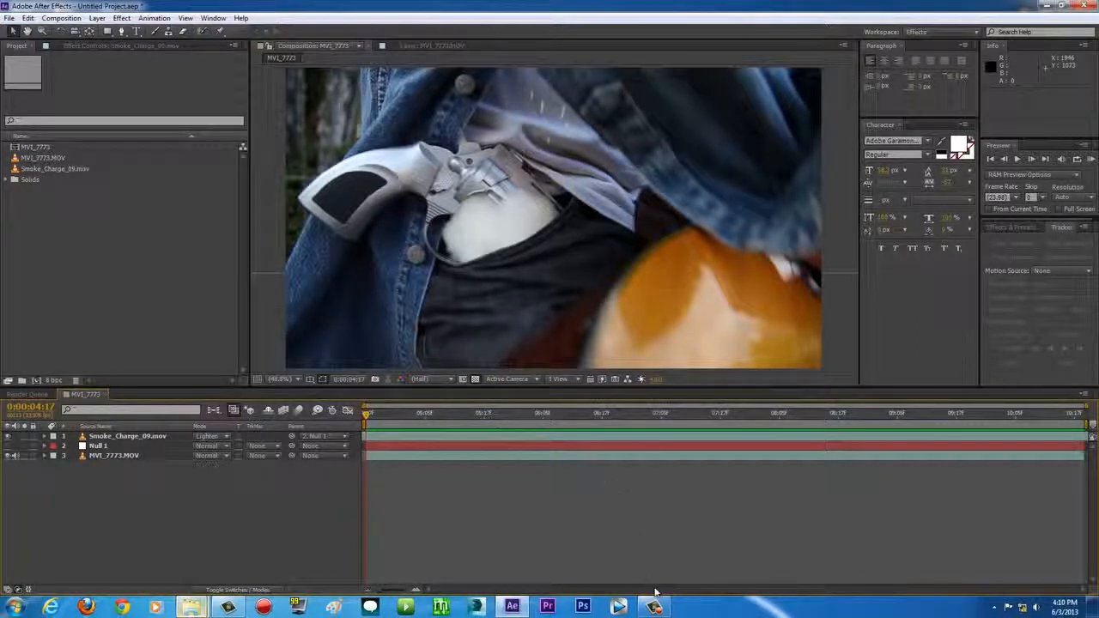
left_click(655, 602)
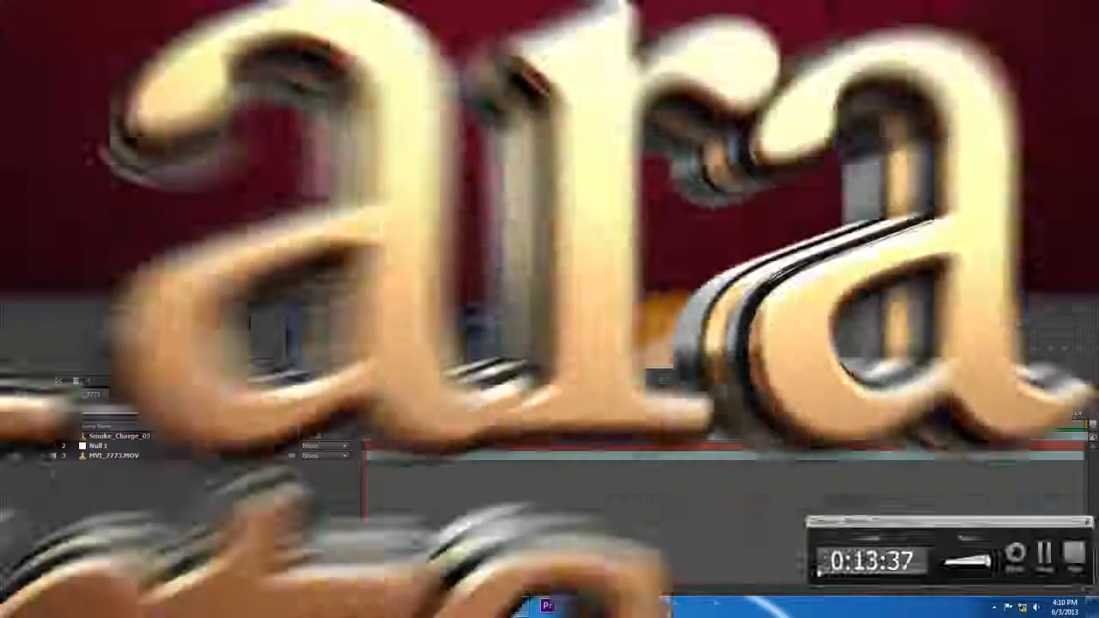